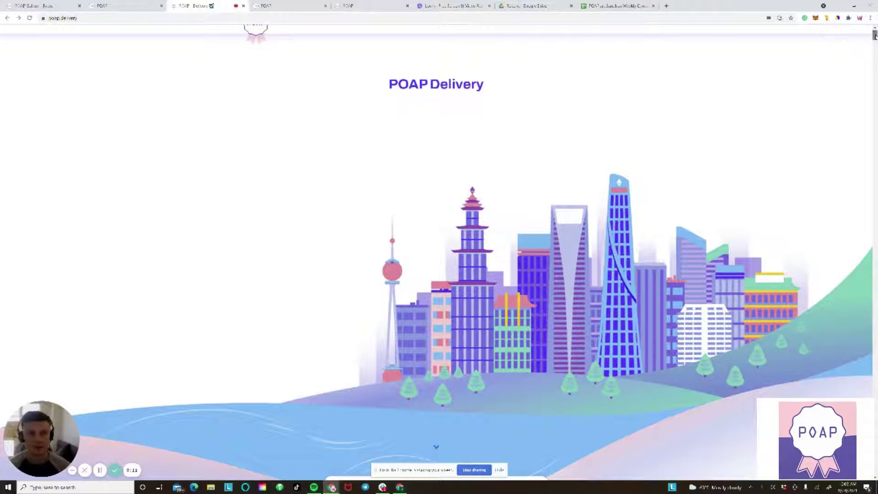
{"action": "scroll", "coordinate": [864, 41], "scroll_direction": "down", "scroll_amount": 3}
{"action": "left_click_drag", "start_coordinate": [873, 40], "coordinate": [874, 44]}
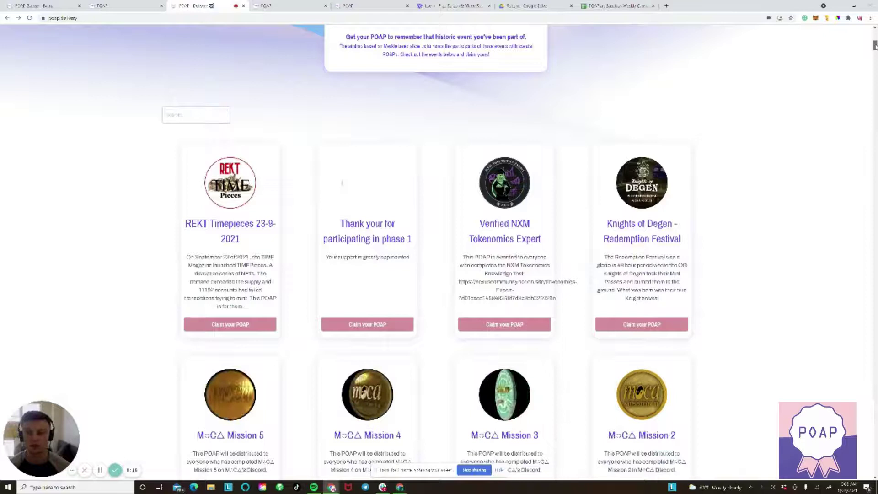
{"action": "left_click_drag", "start_coordinate": [873, 44], "coordinate": [874, 47]}
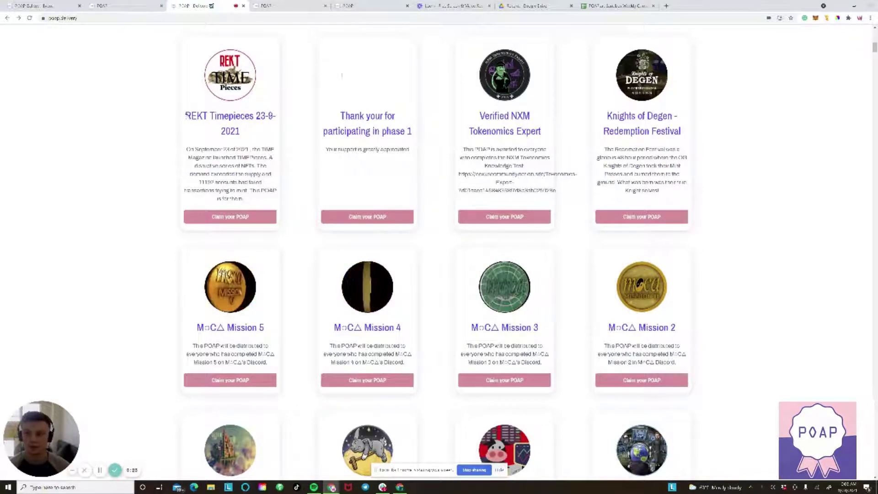
Go to poap.xyz/admin and enter Manage Events in the BackOffice.
{"action": "left_click_drag", "start_coordinate": [190, 118], "coordinate": [255, 133]}
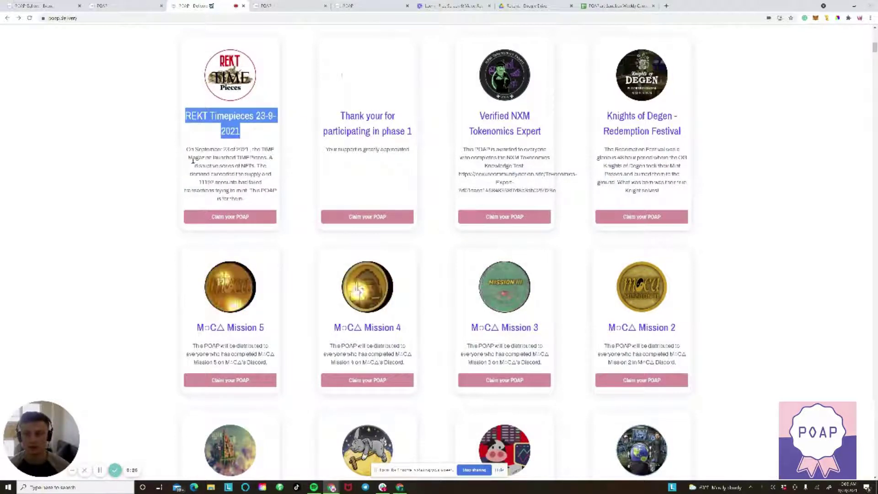
{"action": "left_click", "coordinate": [264, 204]}
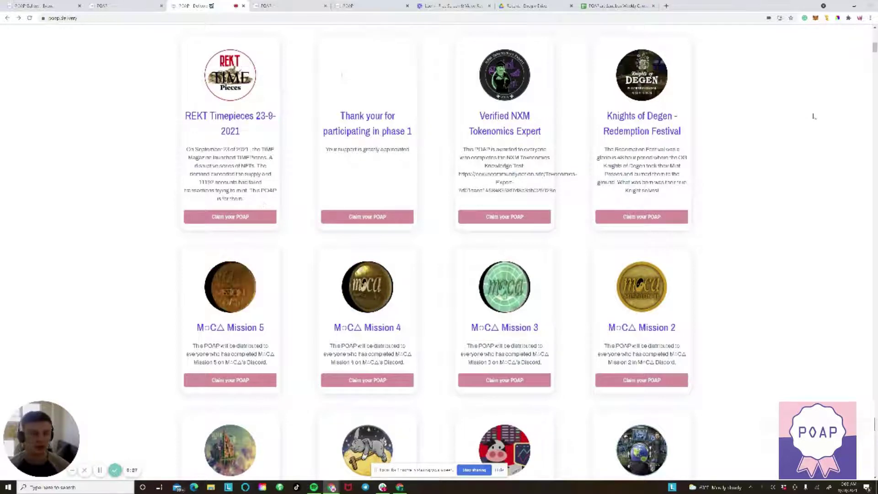
{"action": "left_click_drag", "start_coordinate": [876, 49], "coordinate": [875, 31]}
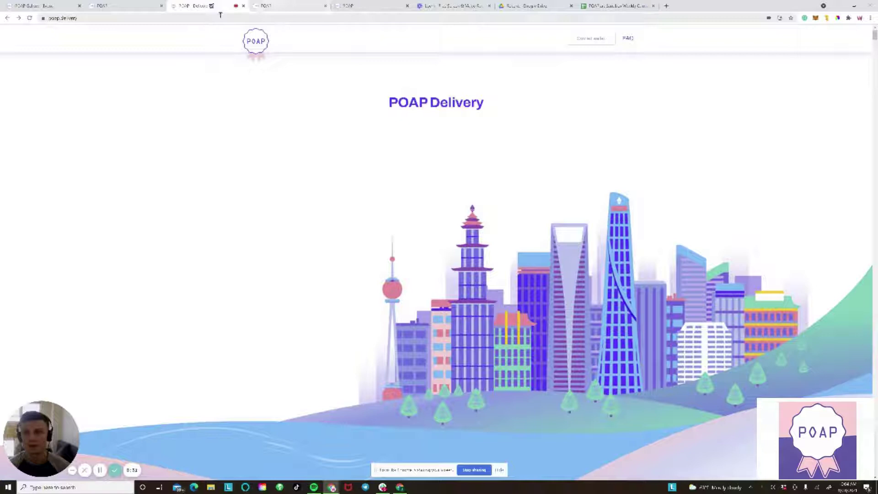
{"action": "left_click", "coordinate": [124, 18]}
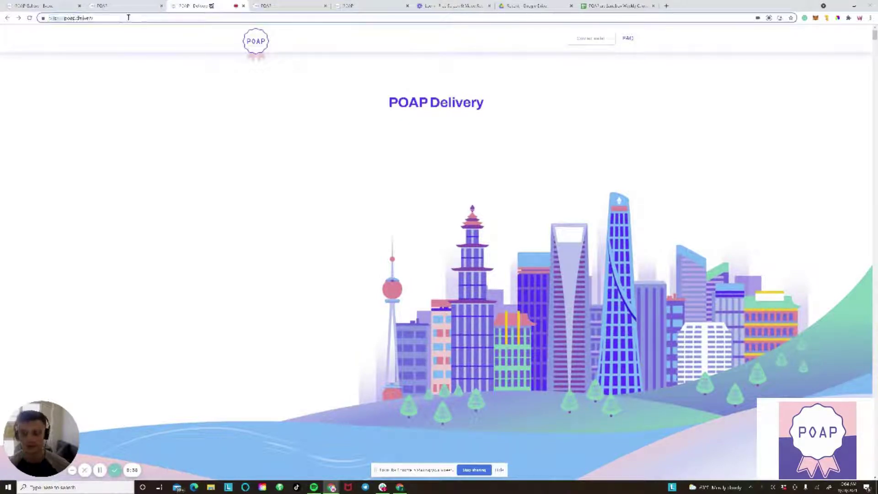
{"action": "type", "text": "https://poap."}
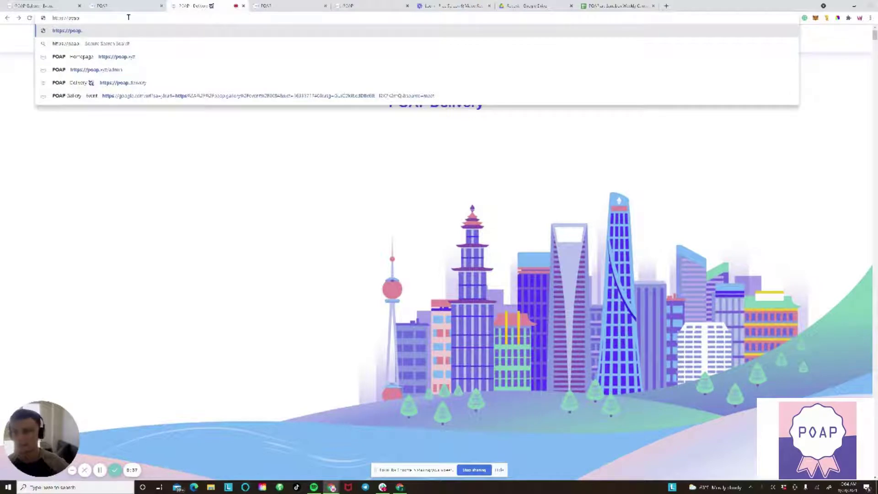
{"action": "left_click", "coordinate": [138, 69]}
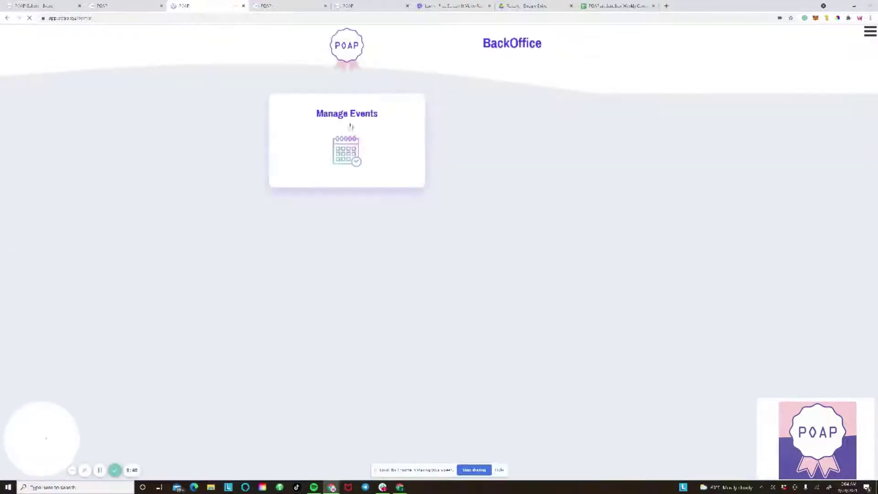
{"action": "left_click", "coordinate": [350, 127]}
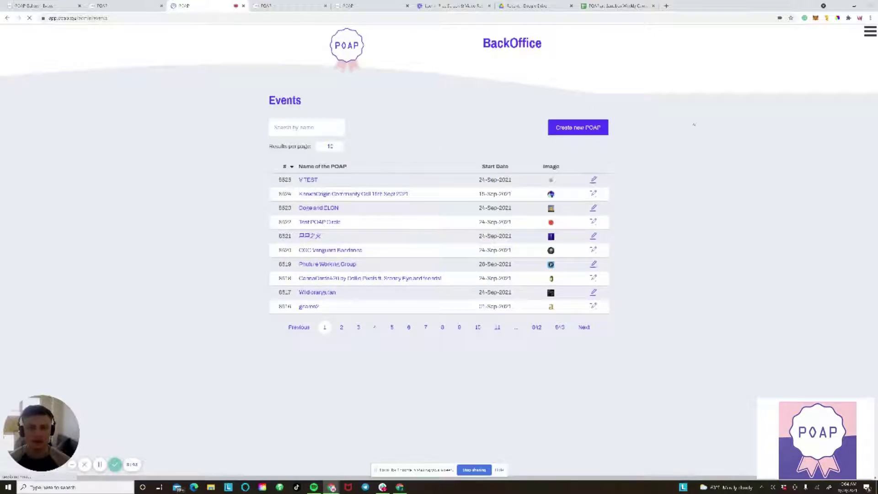
Switch via the hamburger menu to Manage Deliveries, briefly touching the event filter.
{"action": "left_click", "coordinate": [870, 33]}
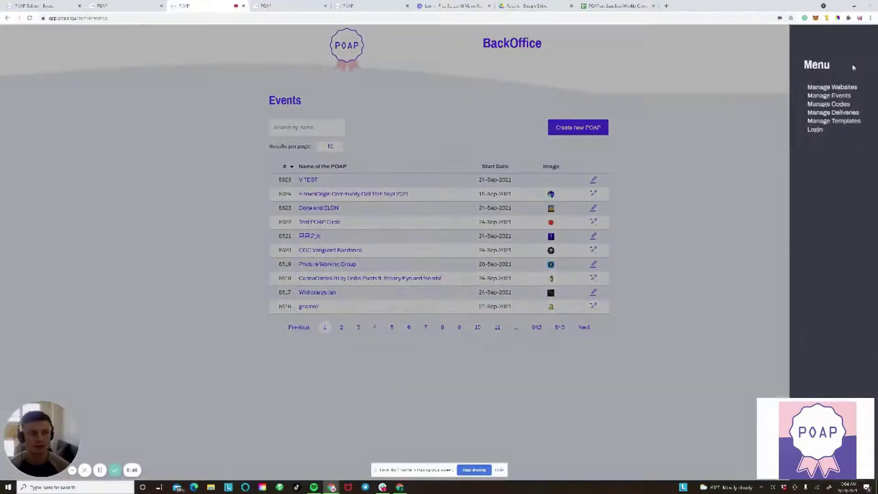
{"action": "left_click", "coordinate": [838, 112]}
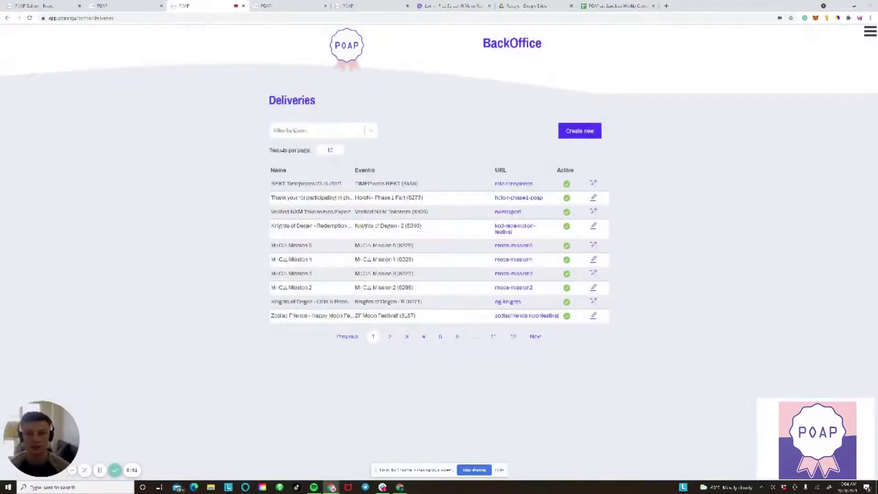
{"action": "left_click", "coordinate": [315, 130]}
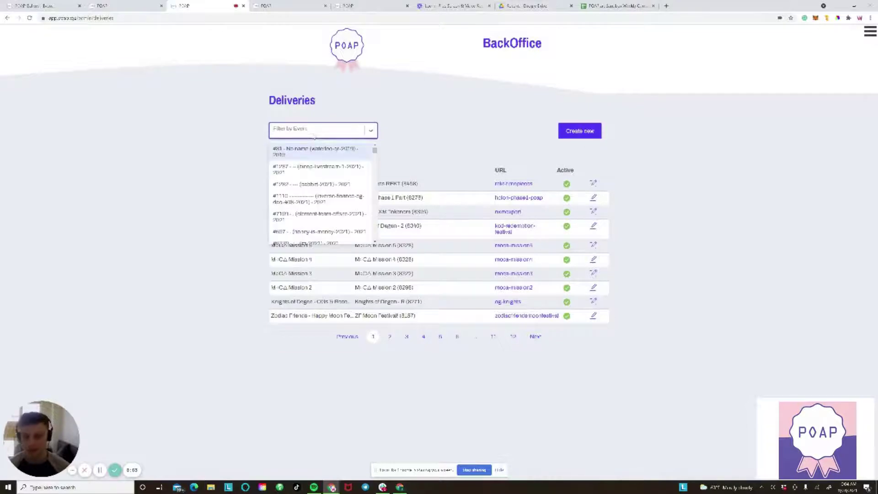
{"action": "type", "text": "lk N"}
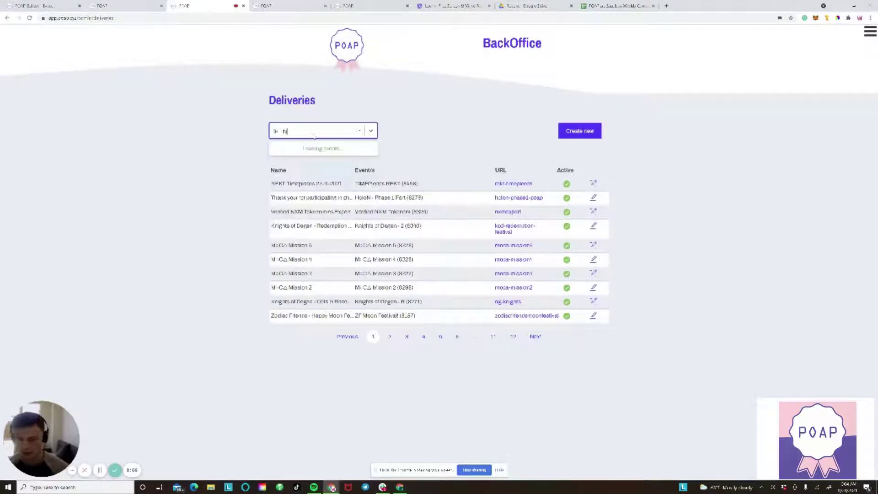
{"action": "type", "text": "YC"}
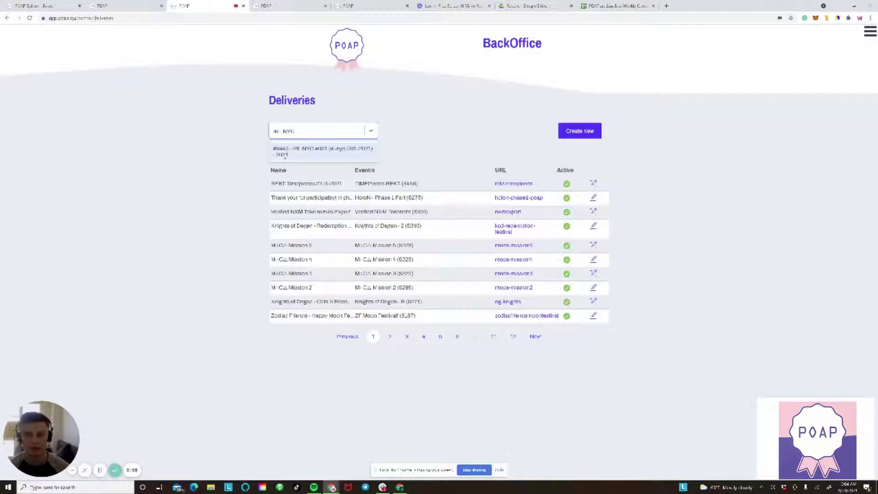
{"action": "left_click", "coordinate": [296, 152]}
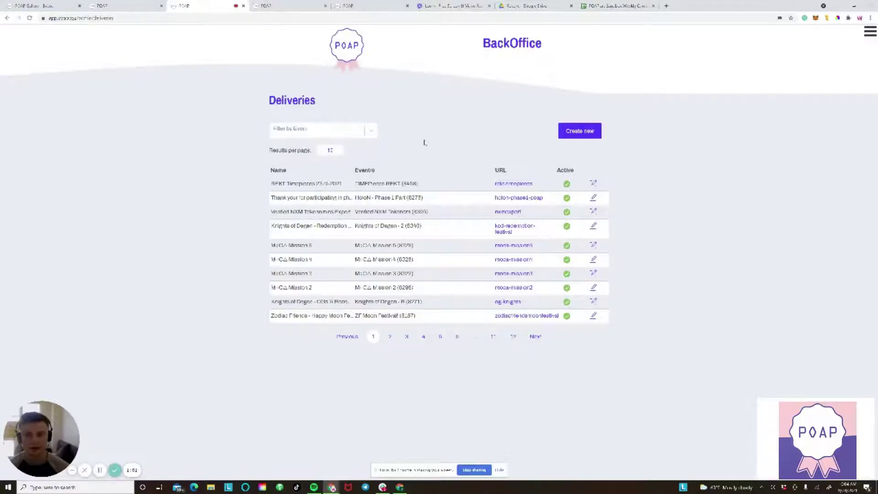
Start a new delivery and fill its Event ID, Edit Code and Delivery URL 'irlnyc001'.
{"action": "left_click", "coordinate": [580, 131]}
{"action": "left_click", "coordinate": [388, 152]}
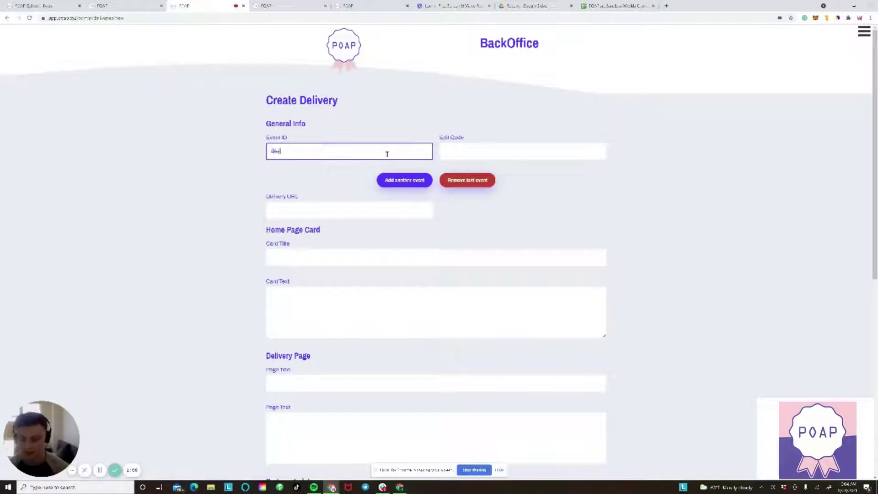
{"action": "left_click", "coordinate": [586, 155]}
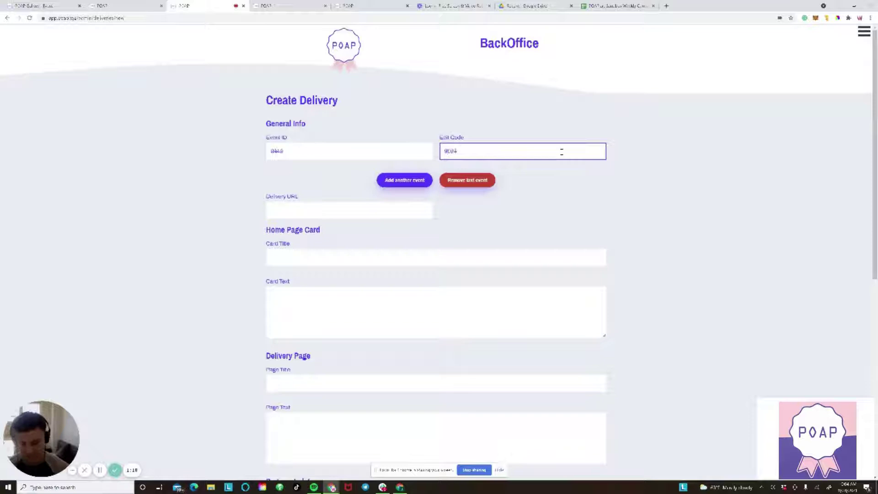
{"action": "type", "text": "46"}
{"action": "left_click", "coordinate": [347, 210]}
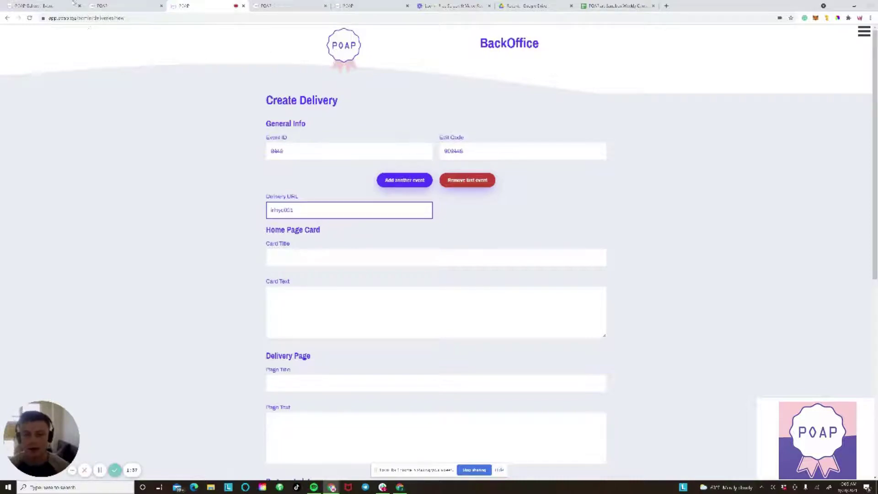
Hop between the IRL NYC #001 event, Gallery, Deliveries list and admin home tabs.
{"action": "left_click", "coordinate": [333, 254]}
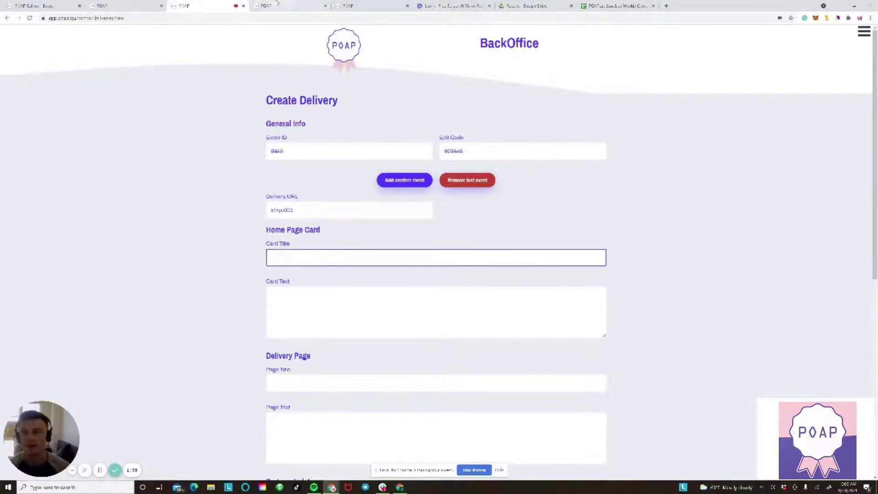
{"action": "left_click", "coordinate": [158, 7]}
{"action": "left_click", "coordinate": [275, 6]}
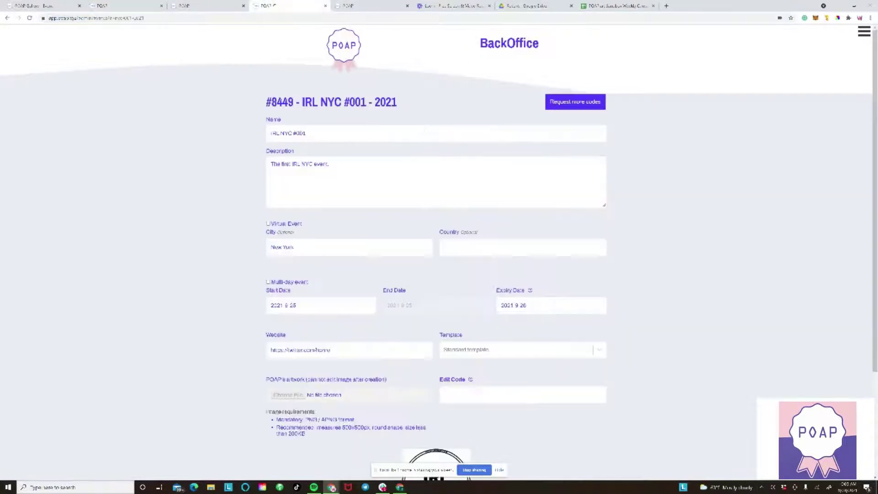
{"action": "left_click", "coordinate": [359, 7]}
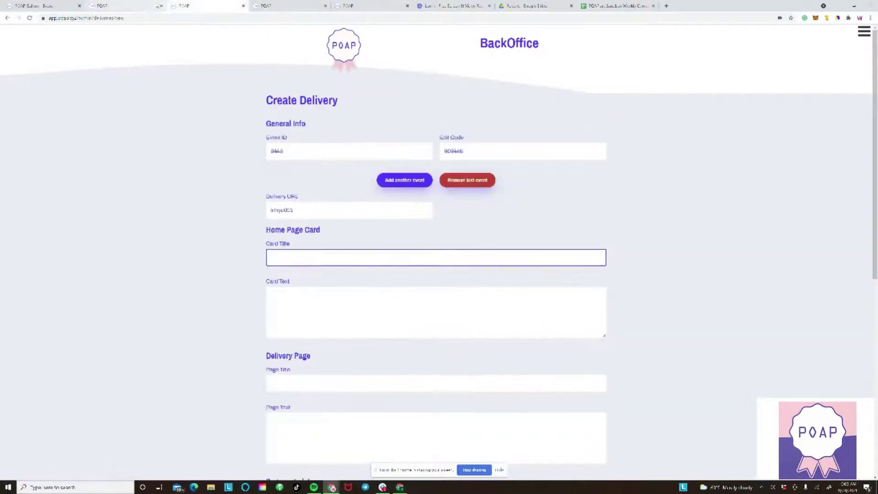
{"action": "left_click", "coordinate": [127, 6]}
{"action": "left_click", "coordinate": [42, 6]}
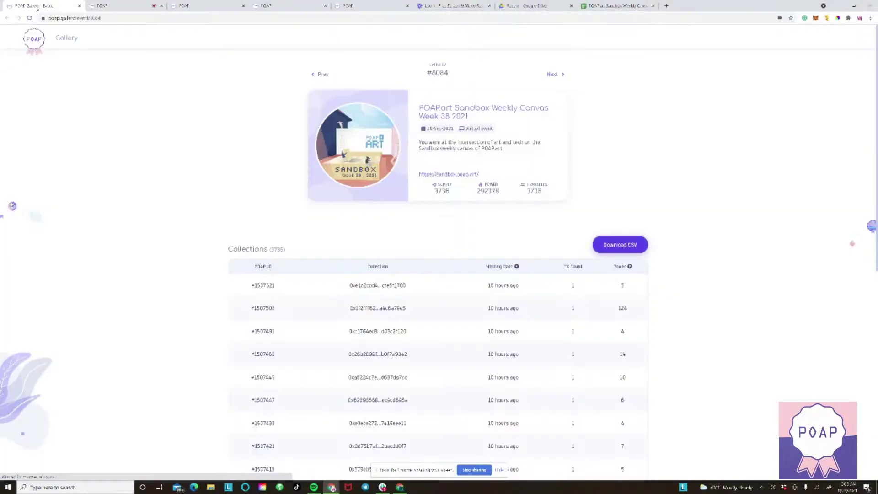
{"action": "left_click", "coordinate": [124, 6]}
{"action": "left_click", "coordinate": [7, 17]}
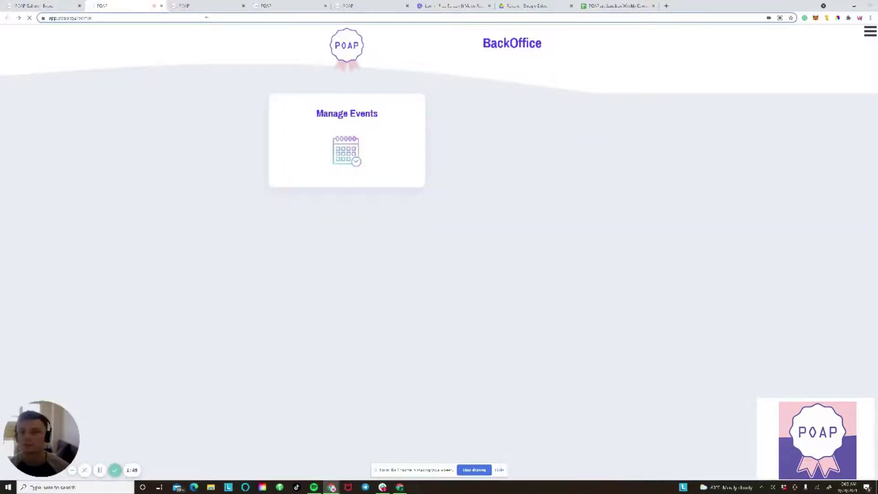
Load the poap.delivery public site, then return to the IRL NYC #001 event page.
{"action": "left_click", "coordinate": [205, 18]}
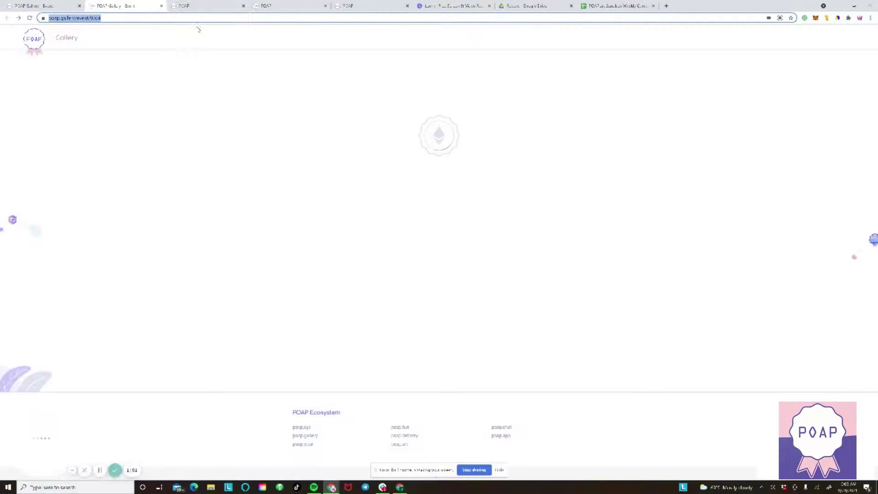
{"action": "type", "text": "poap"}
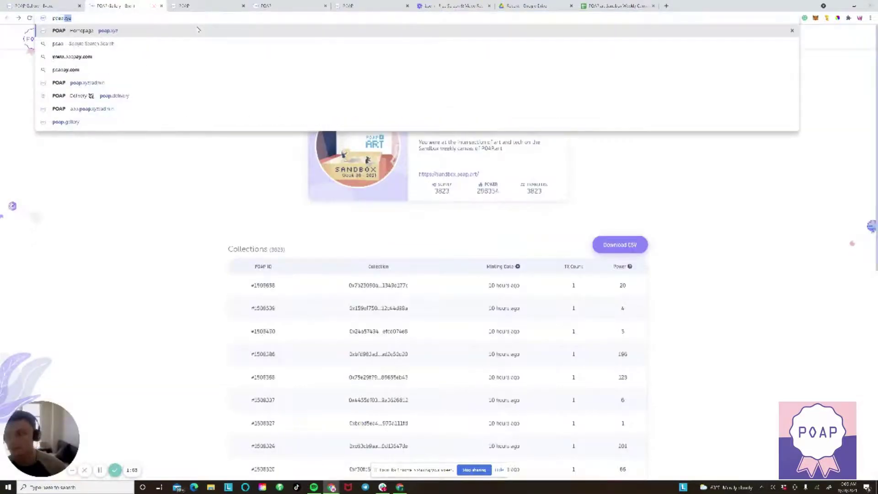
{"action": "key", "text": "Down"}
{"action": "key", "text": "Down"}
{"action": "key", "text": "Down"}
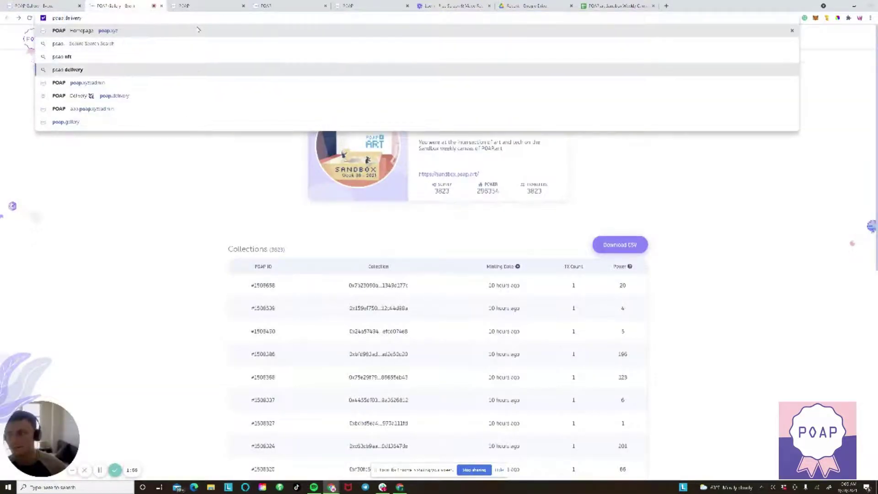
{"action": "key", "text": "Down"}
{"action": "key", "text": "Down"}
{"action": "key", "text": "Return"}
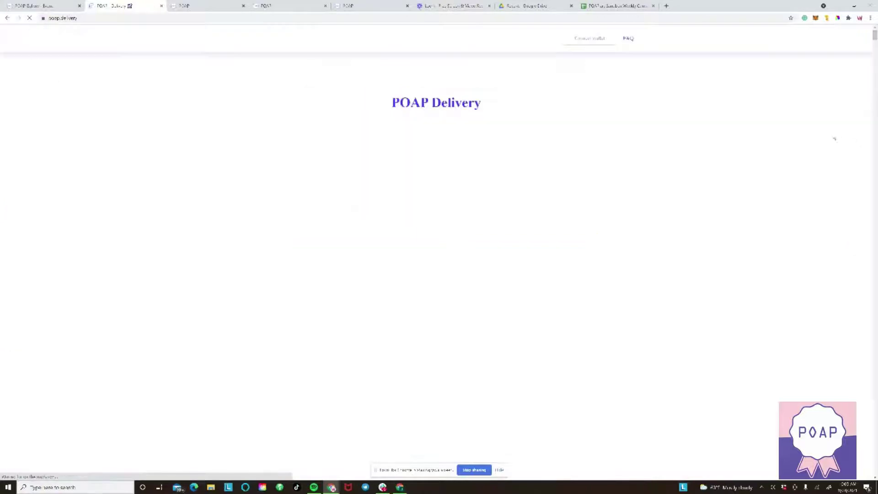
{"action": "scroll", "coordinate": [439, 247], "scroll_direction": "down", "scroll_amount": 10}
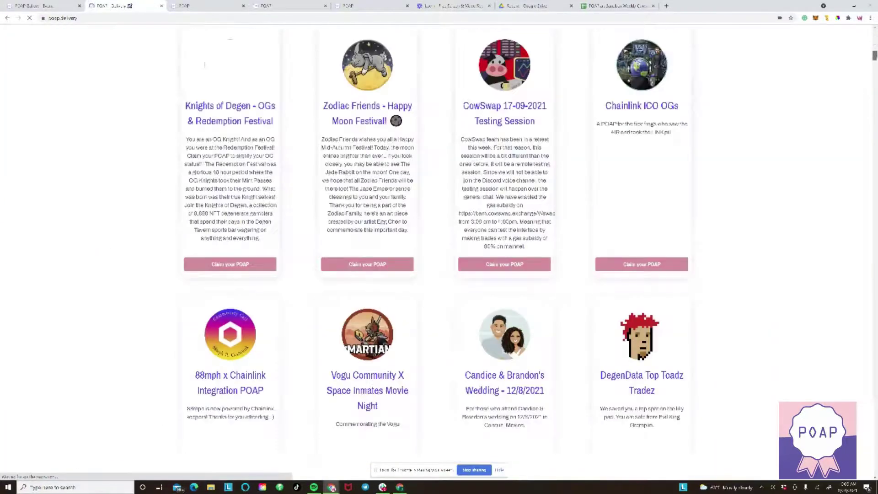
{"action": "scroll", "coordinate": [439, 246], "scroll_direction": "up", "scroll_amount": 5}
{"action": "scroll", "coordinate": [439, 247], "scroll_direction": "up", "scroll_amount": 1}
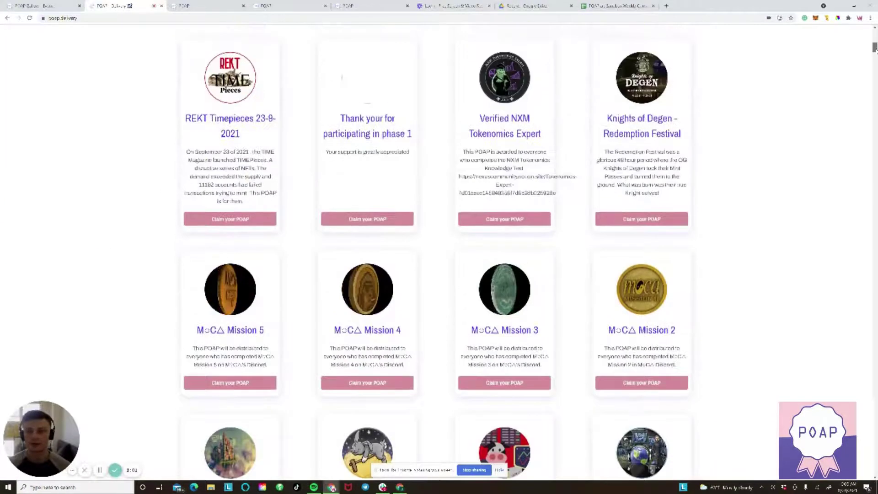
{"action": "scroll", "coordinate": [439, 247], "scroll_direction": "up", "scroll_amount": 3}
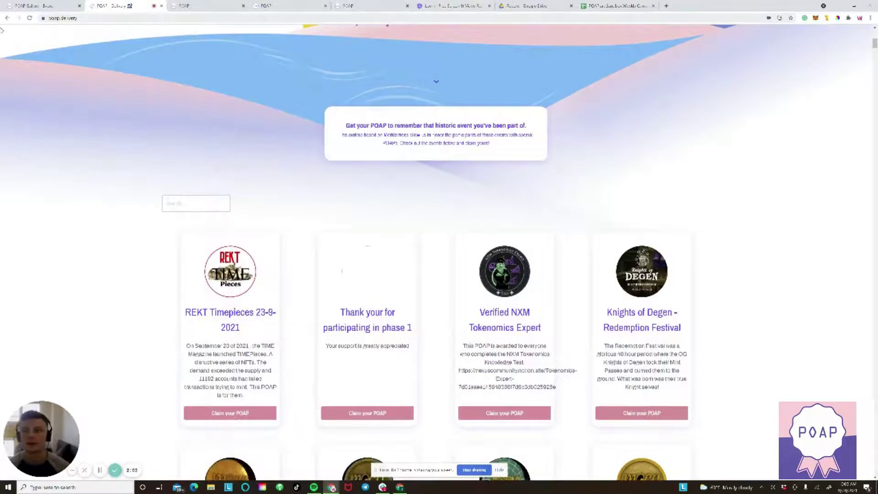
{"action": "left_click", "coordinate": [323, 5]}
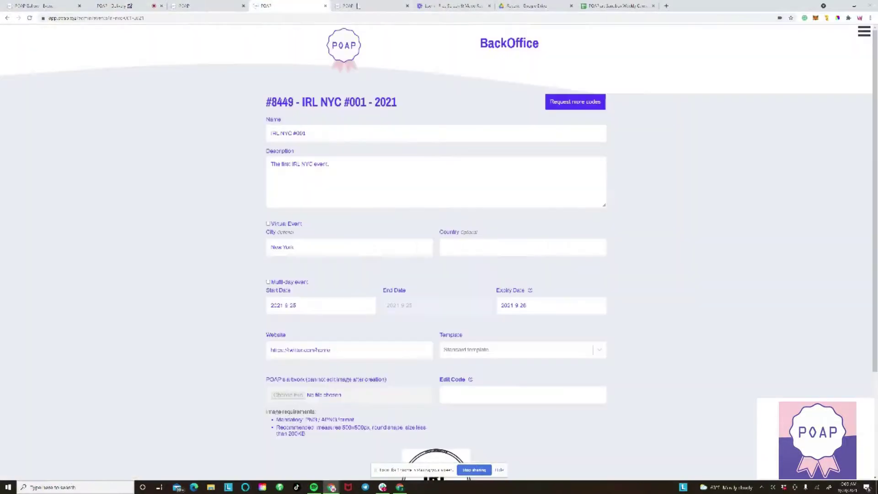
Enter the card title 'IRL NYC #001' and move into the card text field.
{"action": "left_click", "coordinate": [364, 6]}
{"action": "left_click", "coordinate": [338, 150]}
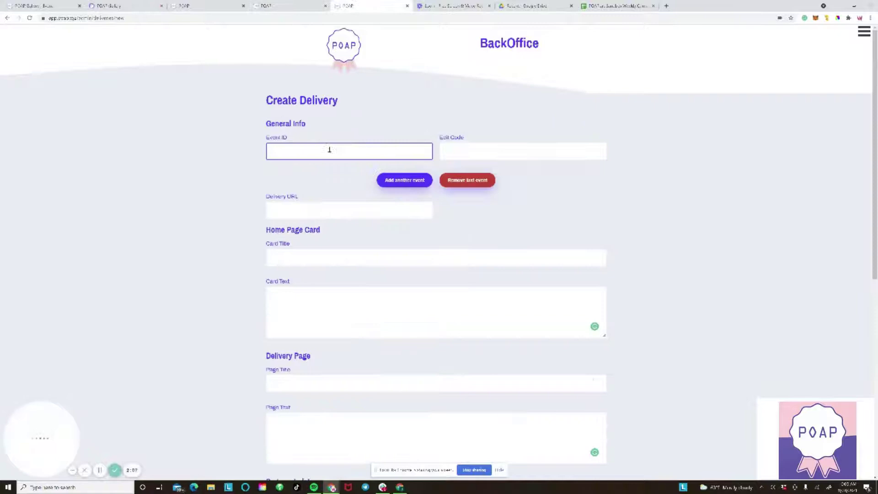
{"action": "key", "text": "ctrl+shift+Tab"}
{"action": "key", "text": "ctrl+shift+Tab"}
{"action": "left_click", "coordinate": [354, 294]}
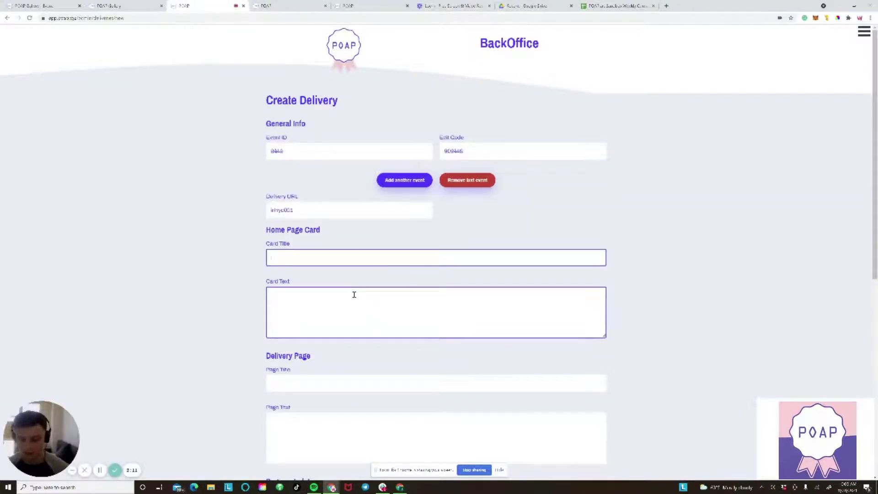
{"action": "type", "text": "IRL NYC"}
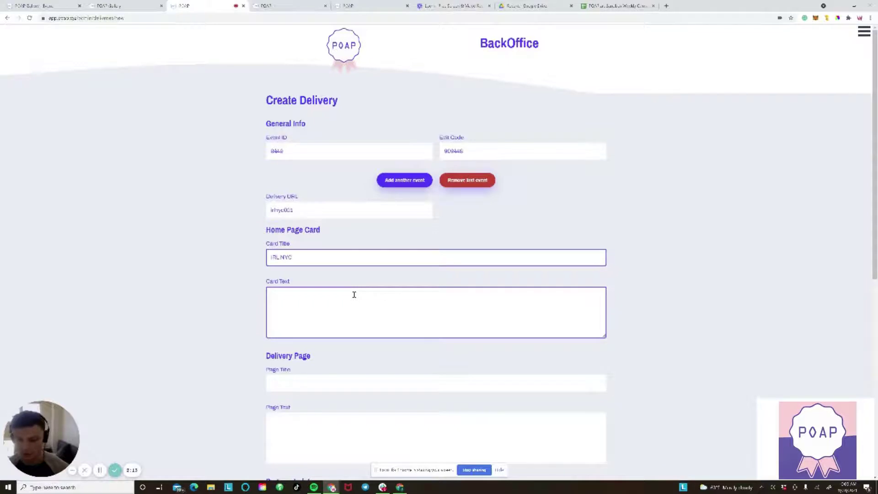
{"action": "type", "text": " #001"}
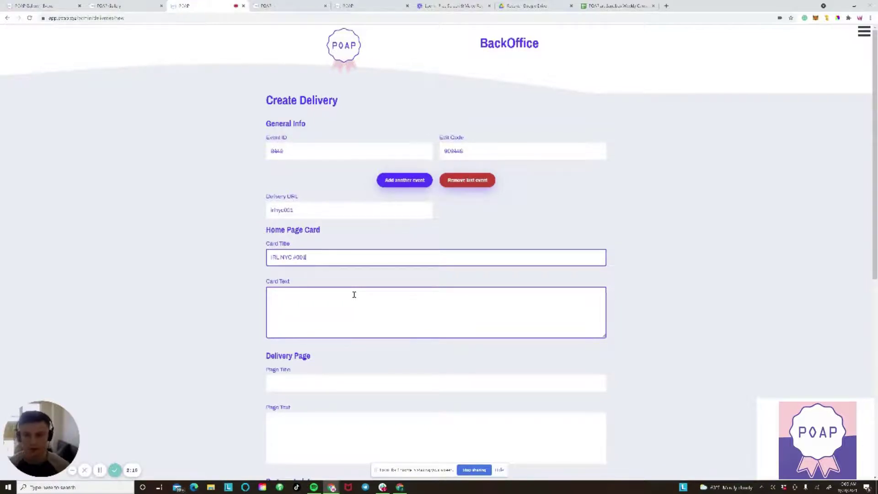
{"action": "key", "text": "Tab"}
{"action": "type", "text": "Th"}
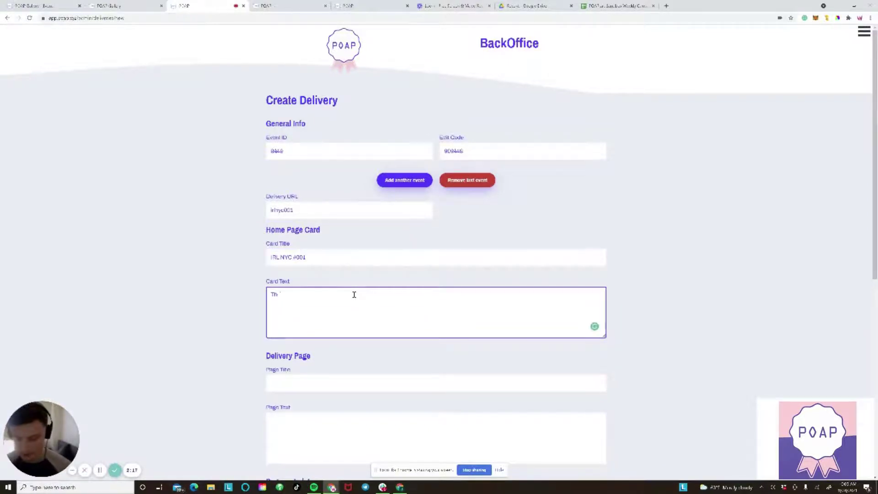
{"action": "type", "text": " I"}
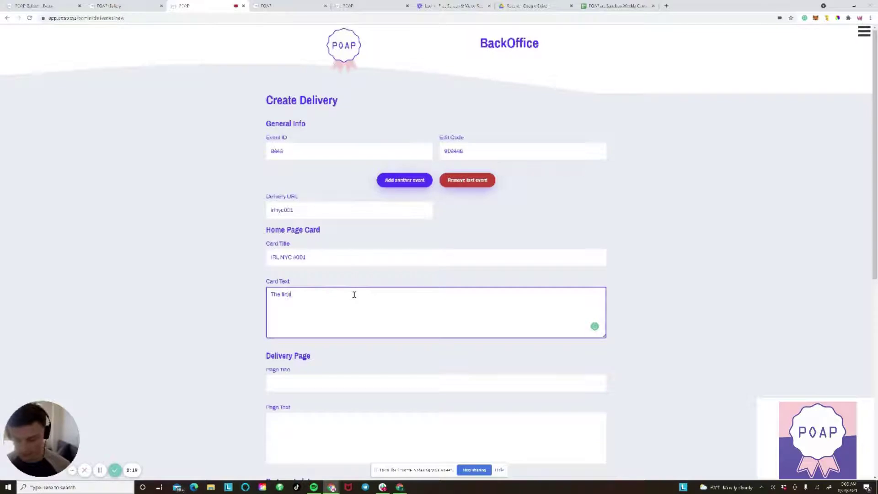
{"action": "type", "text": "st POAP for IRL NYC events"}
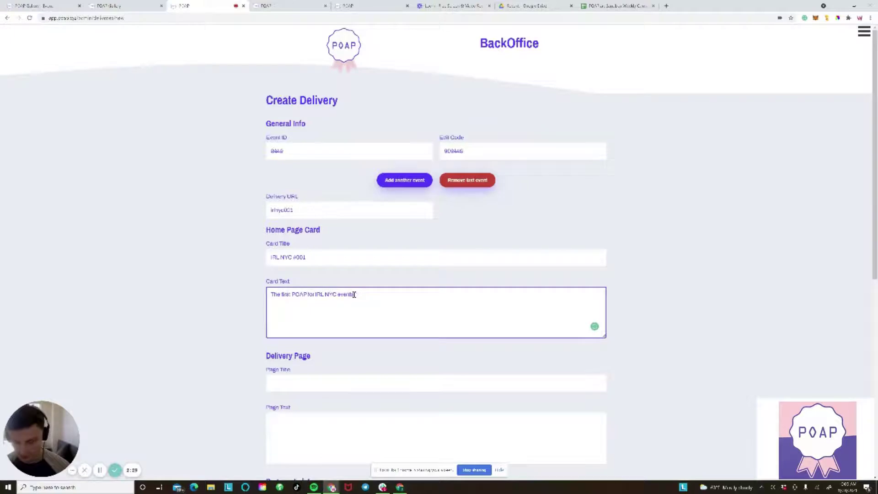
{"action": "type", "text": "y claimab"}
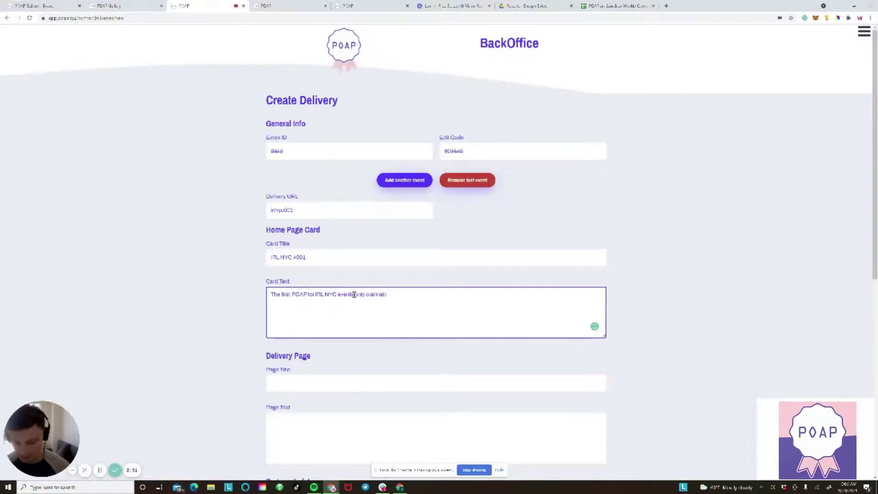
{"action": "type", "text": "le if you attended in person on a rooftop"}
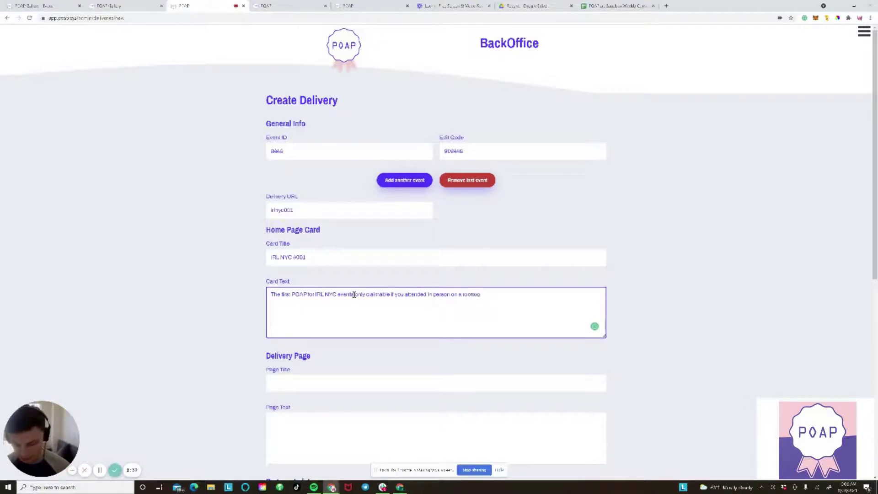
{"action": "type", "text": "re in"}
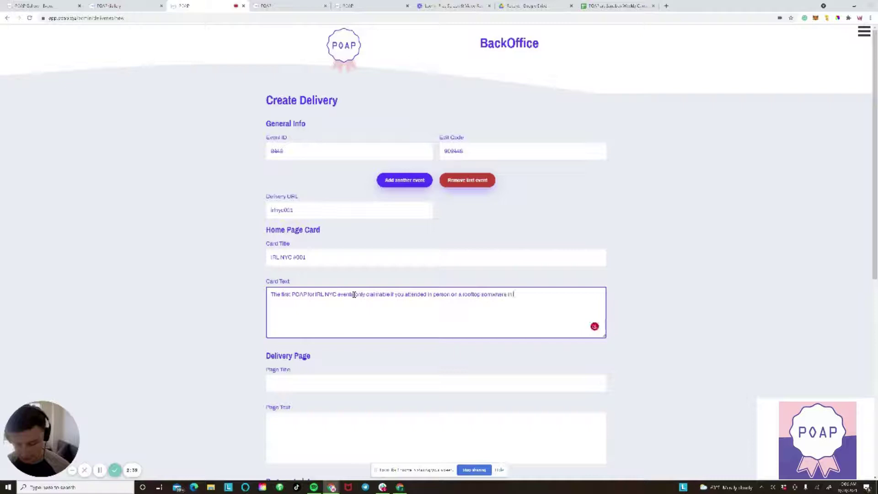
{"action": "type", "text": " Bryn."}
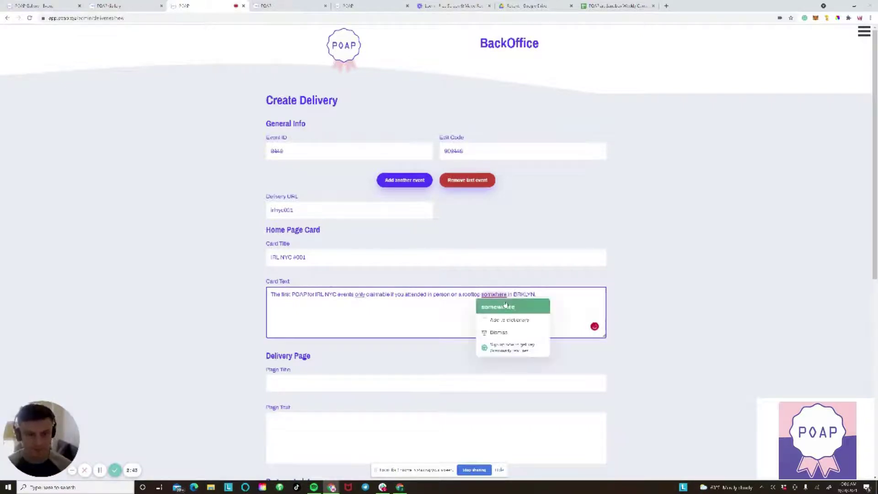
Write the BRKLYN rooftop claim card text, accepting Grammarly fixes, then check POAP Gallery.
{"action": "left_click", "coordinate": [506, 307]}
{"action": "left_click", "coordinate": [367, 312]}
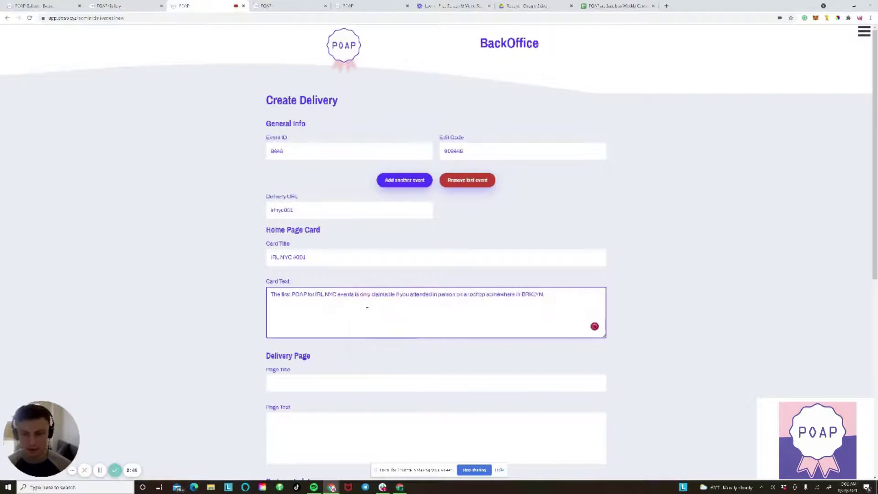
{"action": "scroll", "coordinate": [659, 314], "scroll_direction": "down", "scroll_amount": 2}
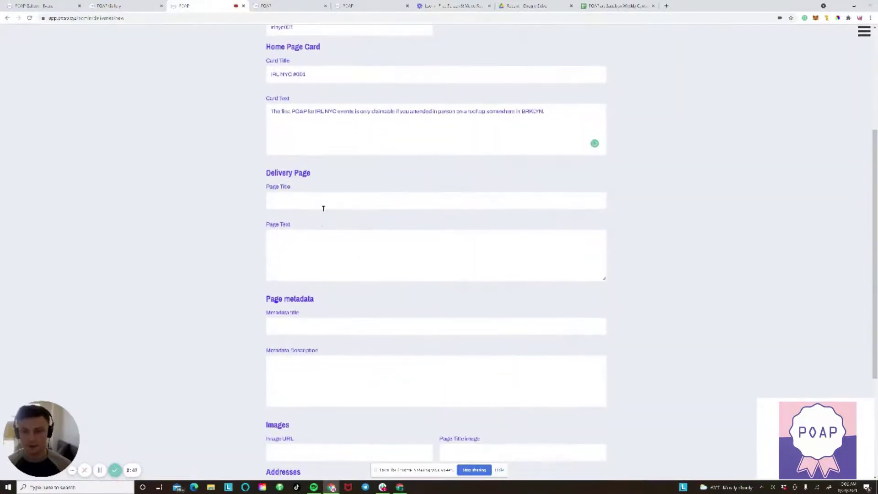
{"action": "left_click", "coordinate": [324, 204]}
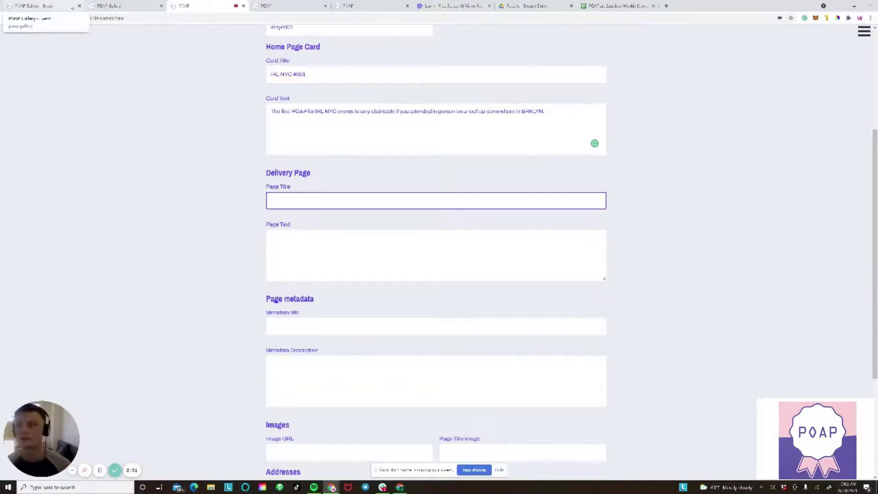
{"action": "left_click", "coordinate": [41, 6]}
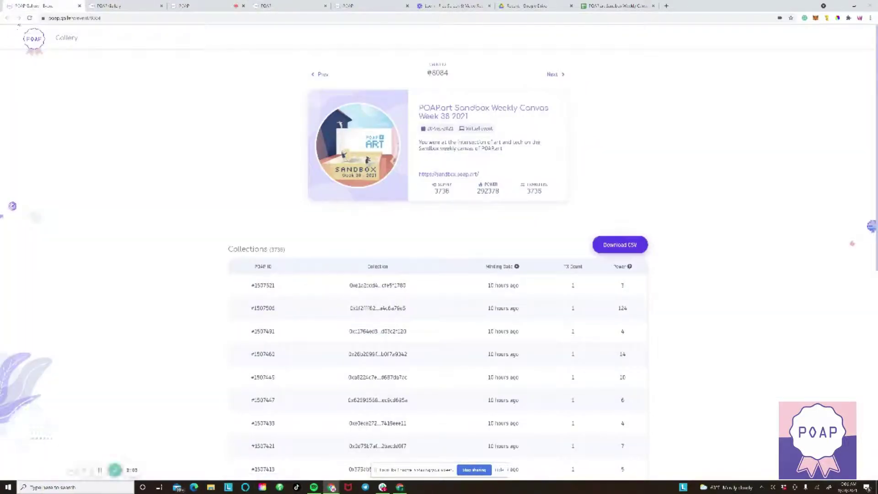
View the REKT Timepieces claim page on poap.delivery and return to the delivery form.
{"action": "left_click", "coordinate": [99, 6]}
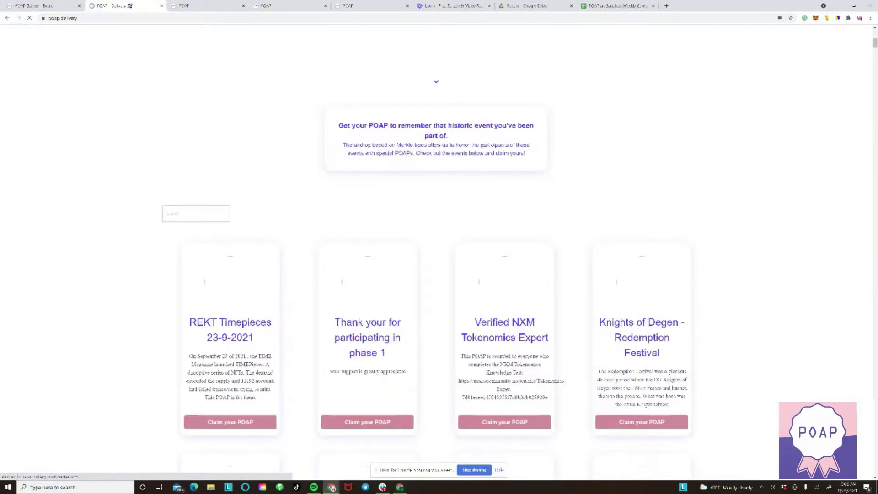
{"action": "scroll", "coordinate": [780, 205], "scroll_direction": "down", "scroll_amount": 1}
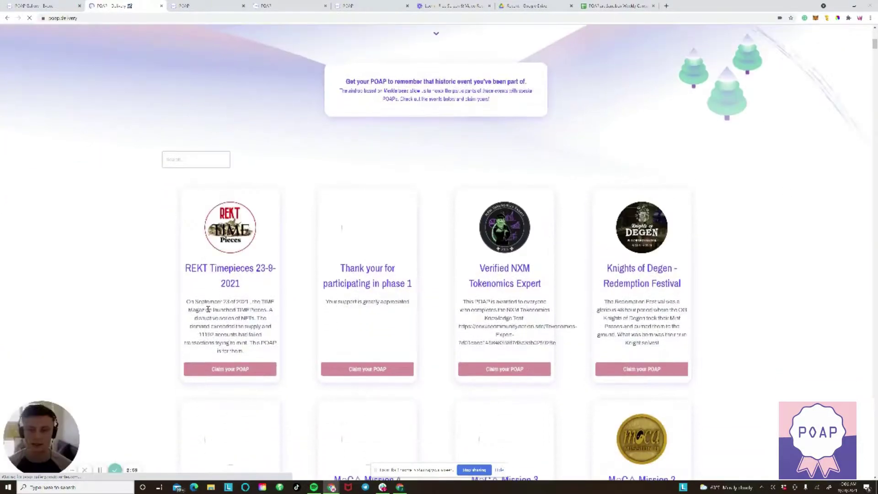
{"action": "left_click", "coordinate": [237, 369]}
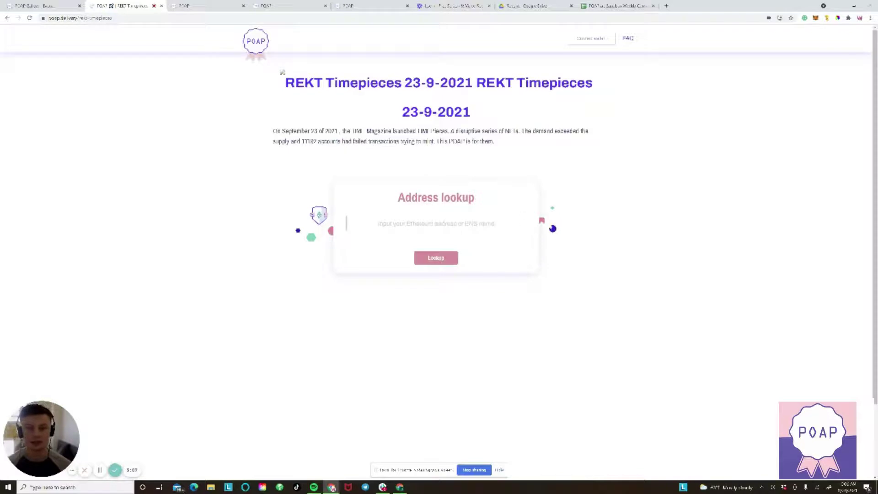
{"action": "left_click", "coordinate": [200, 6]}
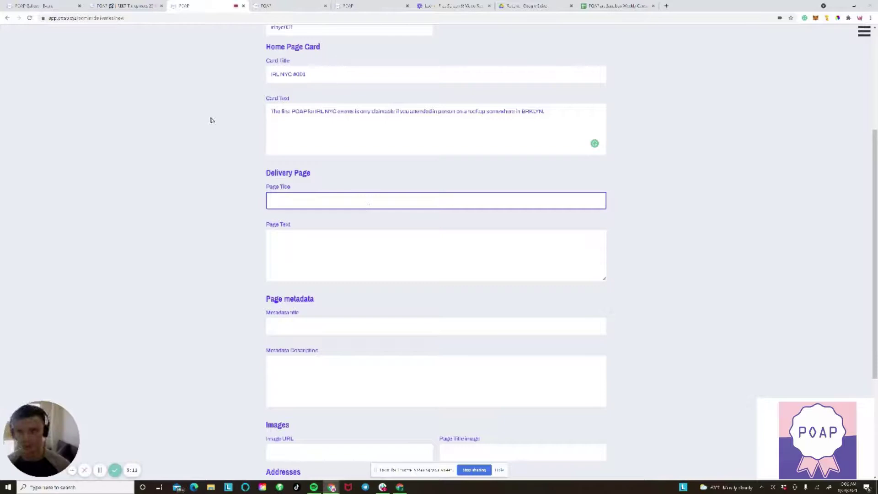
Copy the card title into Page Title and the rooftop card text into Page Text.
{"action": "left_click_drag", "start_coordinate": [322, 74], "coordinate": [249, 78]}
{"action": "key", "text": "ctrl+c"}
{"action": "left_click", "coordinate": [301, 200]}
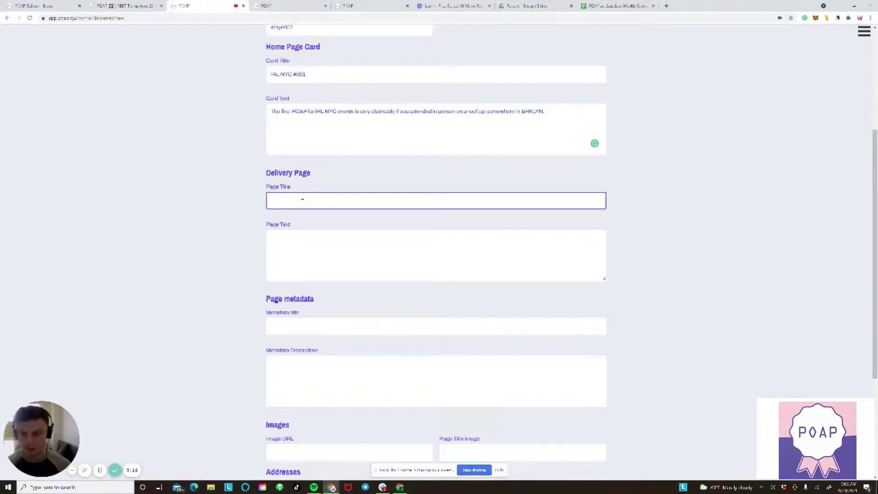
{"action": "key", "text": "ctrl+v"}
{"action": "left_click", "coordinate": [337, 240]}
{"action": "left_click_drag", "start_coordinate": [549, 112], "coordinate": [235, 114]}
{"action": "key", "text": "ctrl+c"}
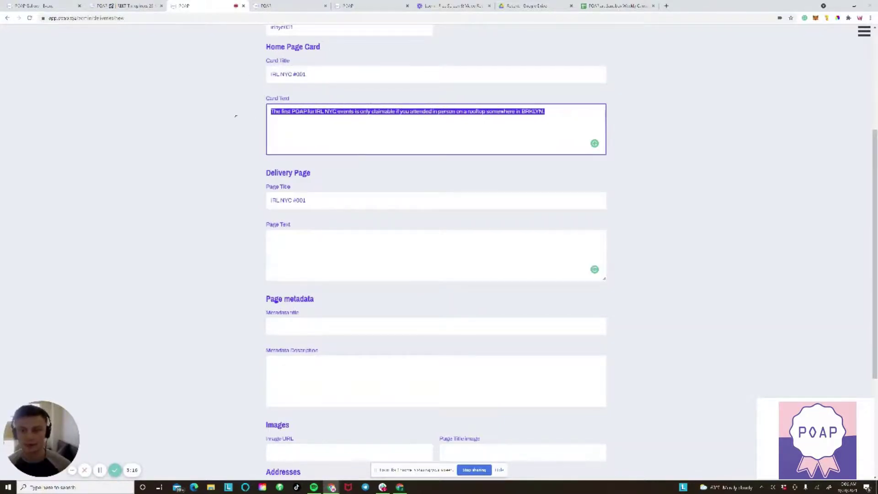
{"action": "left_click", "coordinate": [348, 254]}
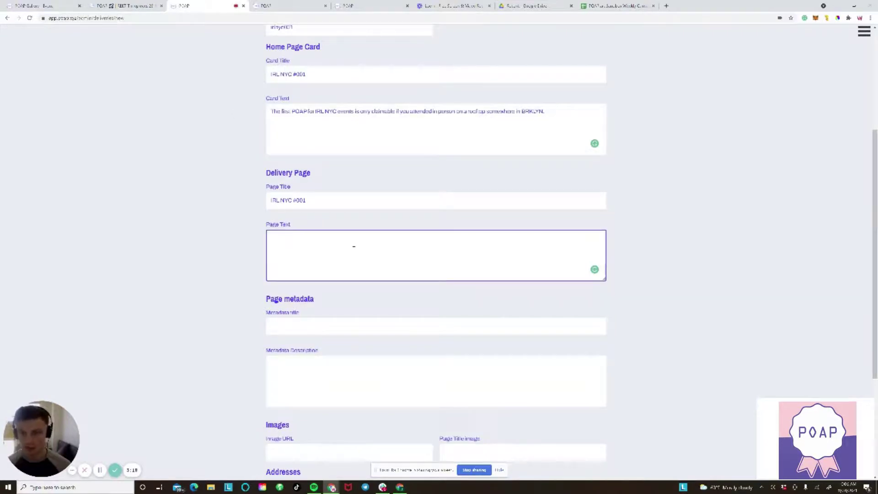
{"action": "key", "text": "ctrl+v"}
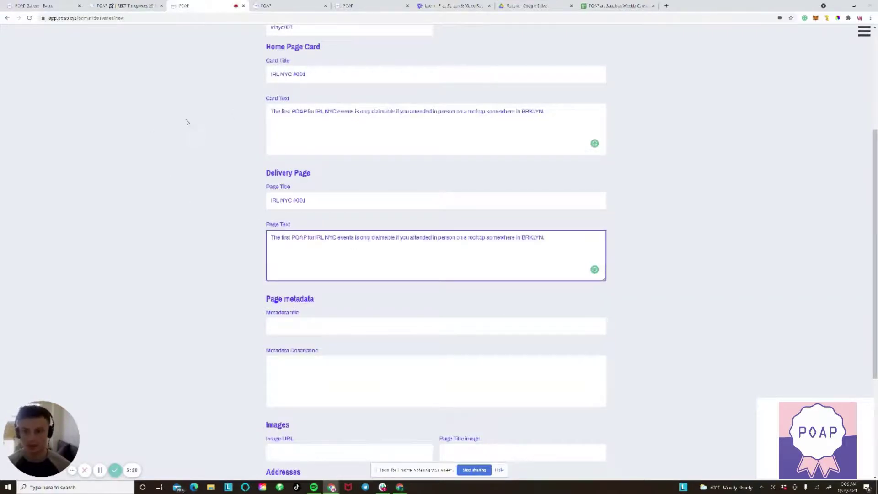
{"action": "scroll", "coordinate": [187, 122], "scroll_direction": "down", "scroll_amount": 1}
Fill Metadata title 'IRL NYC #001' and paste the rooftop text as Metadata description.
{"action": "left_click", "coordinate": [439, 313]}
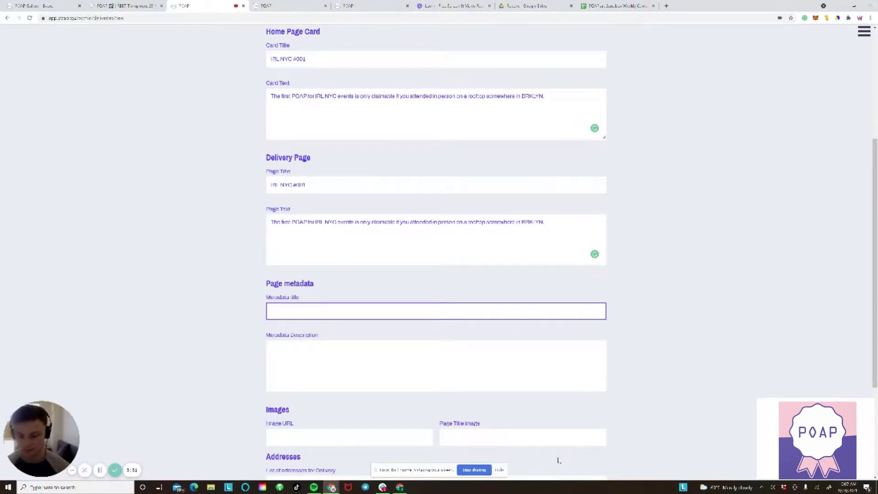
{"action": "type", "text": "IRLNYC #"}
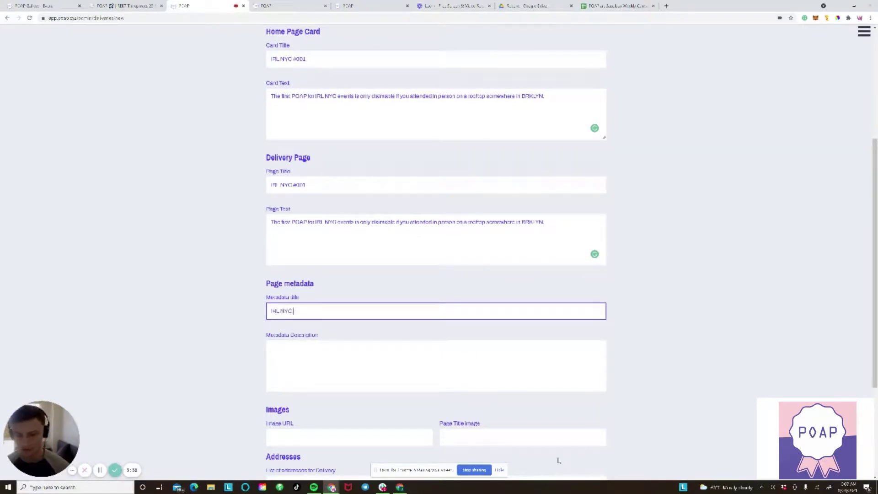
{"action": "type", "text": "001"}
{"action": "left_click", "coordinate": [351, 363]}
{"action": "key", "text": "ctrl+v"}
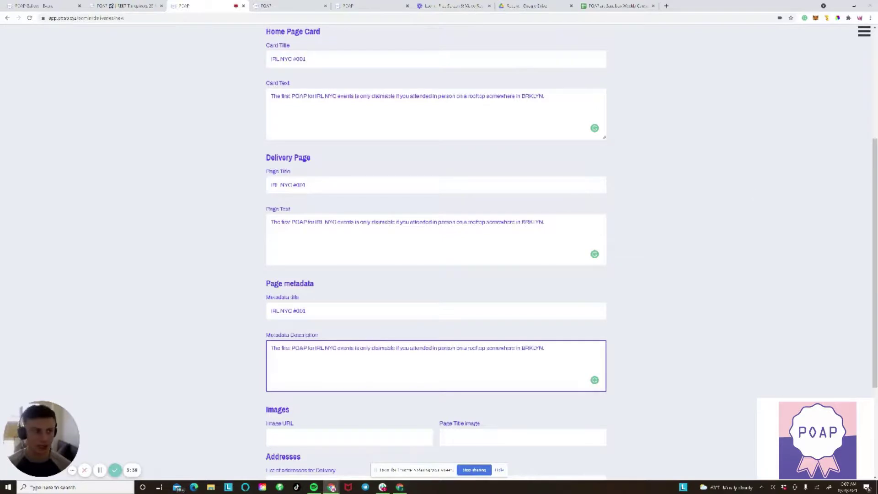
{"action": "scroll", "coordinate": [354, 258], "scroll_direction": "down", "scroll_amount": 1}
{"action": "scroll", "coordinate": [354, 257], "scroll_direction": "down", "scroll_amount": 1}
{"action": "scroll", "coordinate": [353, 257], "scroll_direction": "down", "scroll_amount": 1}
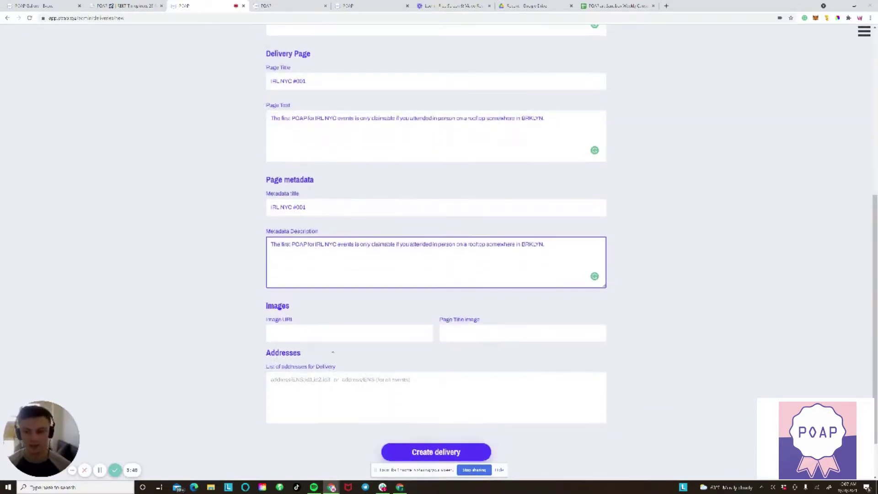
Copy the IRL NYC artwork's image address from the event #8449 page.
{"action": "left_click", "coordinate": [334, 337]}
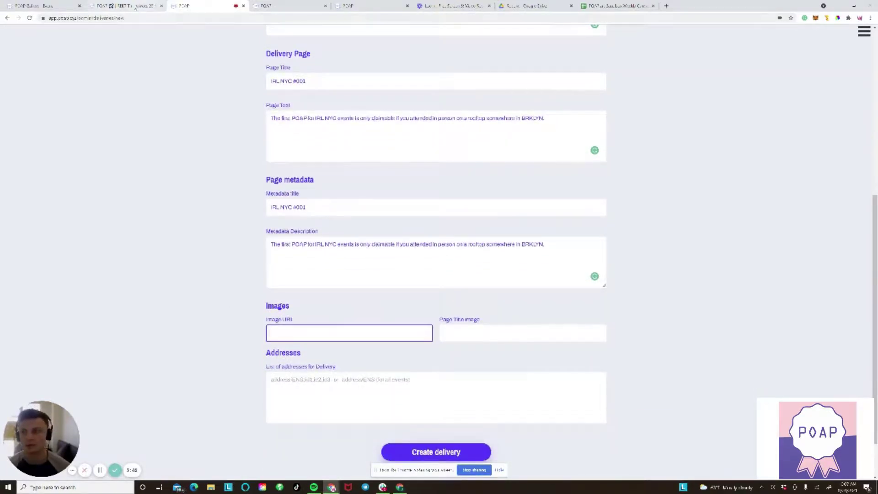
{"action": "left_click", "coordinate": [281, 5]}
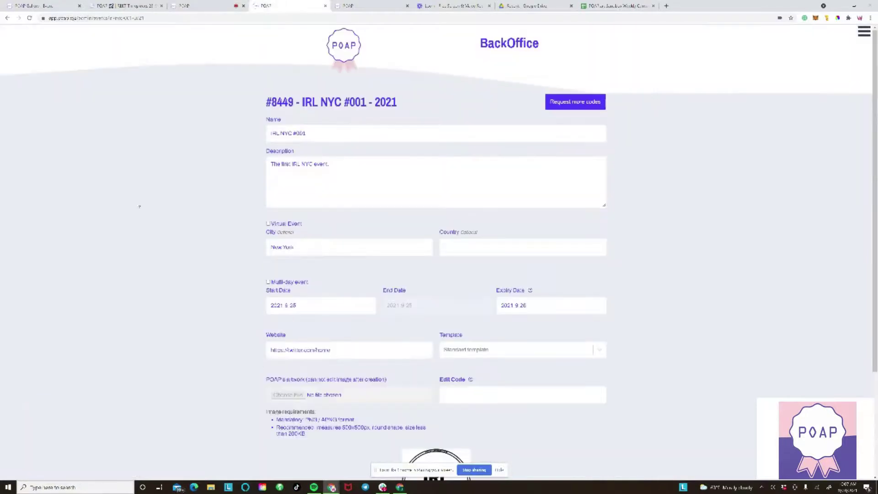
{"action": "scroll", "coordinate": [89, 201], "scroll_direction": "down", "scroll_amount": 1}
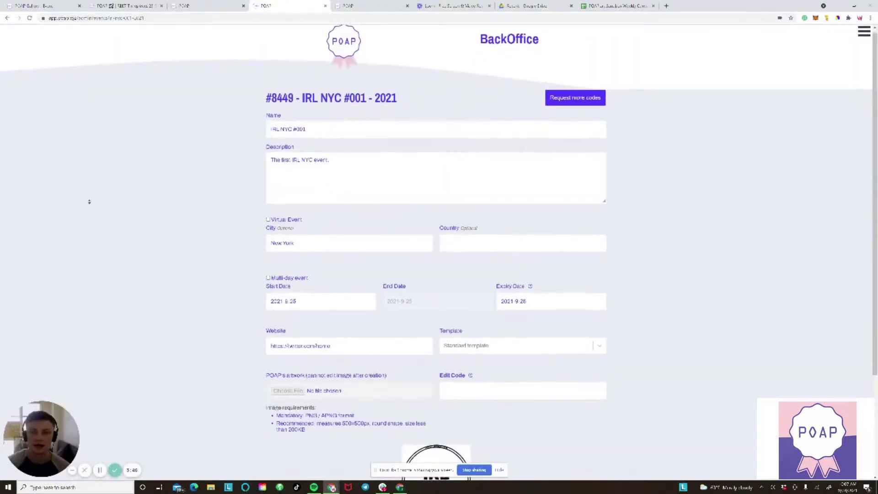
{"action": "scroll", "coordinate": [88, 201], "scroll_direction": "down", "scroll_amount": 2}
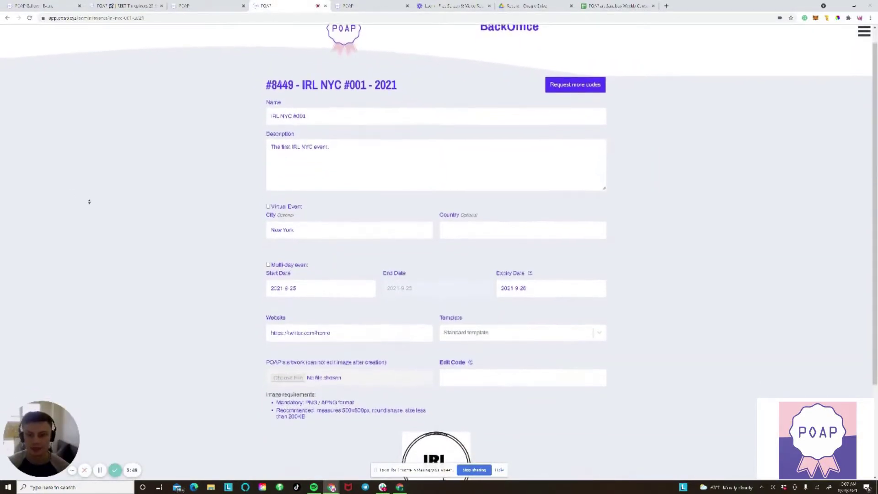
{"action": "scroll", "coordinate": [98, 237], "scroll_direction": "down", "scroll_amount": 3}
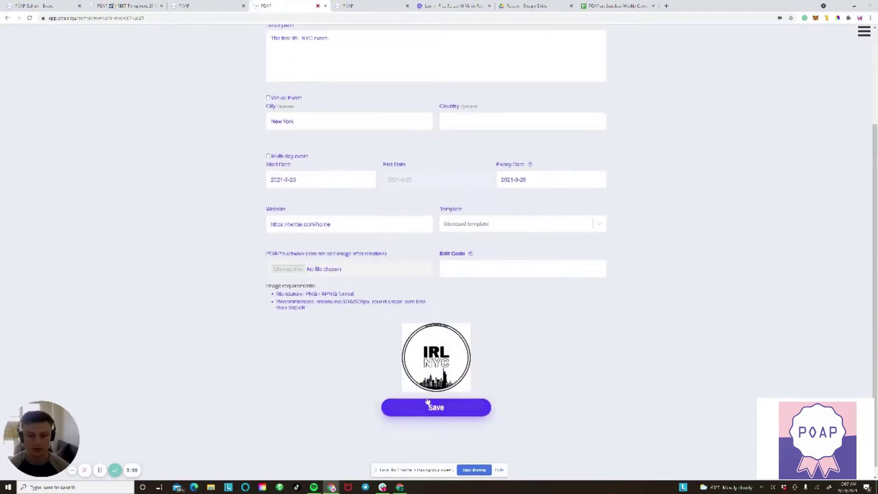
{"action": "right_click", "coordinate": [437, 346]}
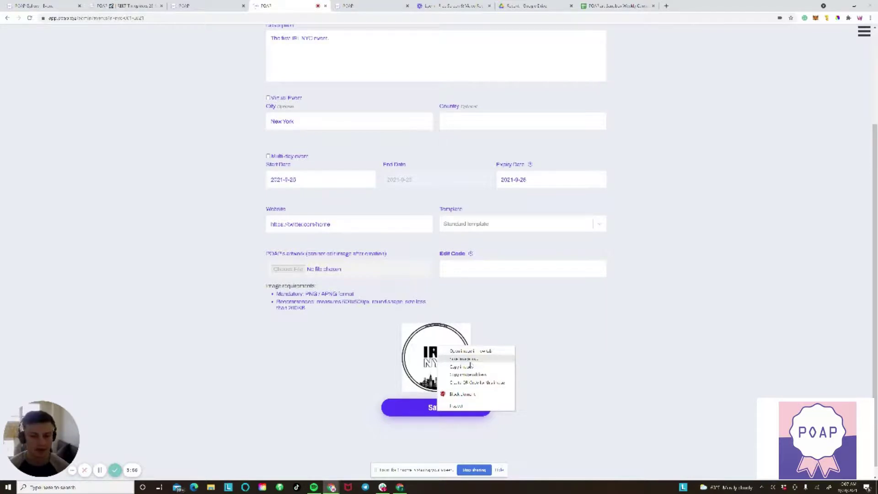
{"action": "left_click", "coordinate": [473, 375]}
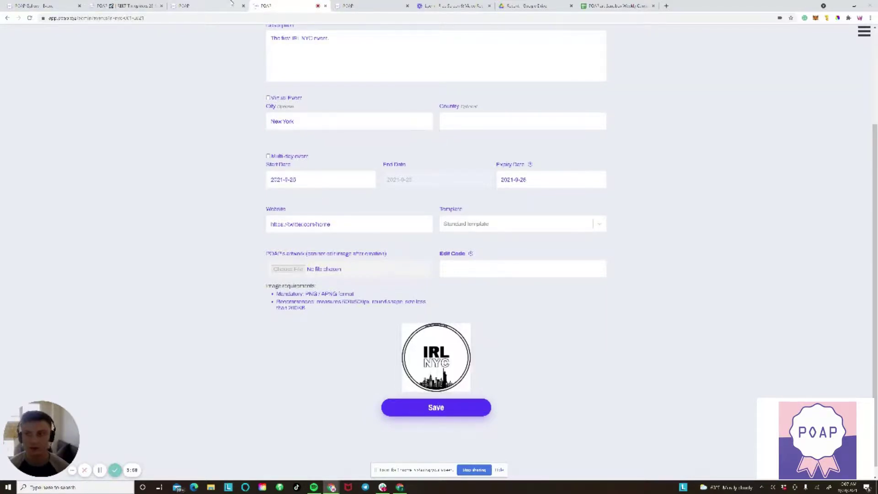
Paste the artwork .png link into Image URL and move down to the Addresses list.
{"action": "left_click", "coordinate": [206, 5]}
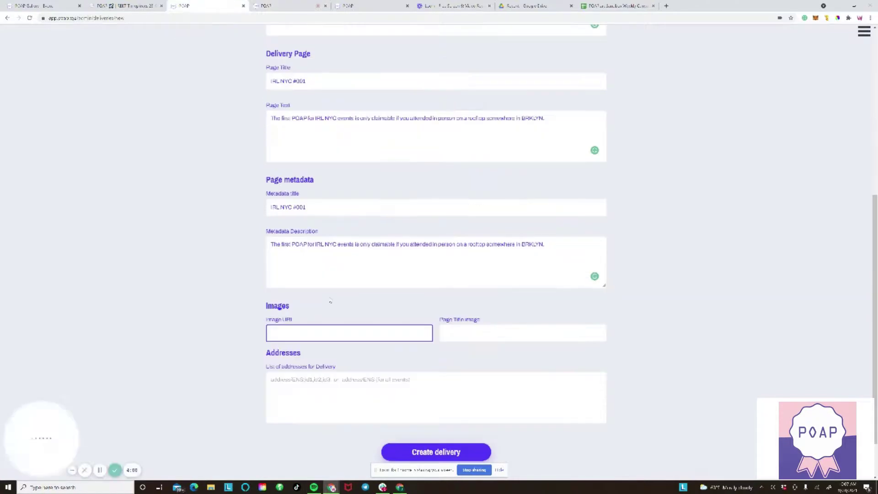
{"action": "key", "text": "ctrl+v"}
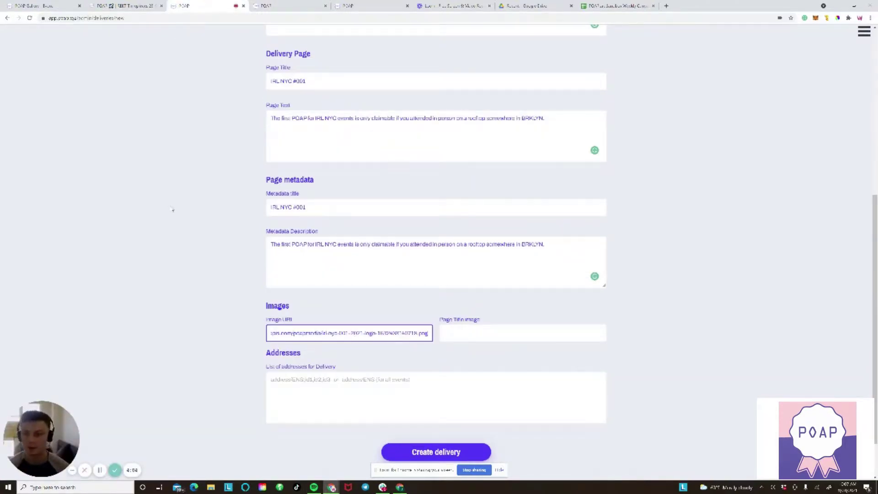
{"action": "left_click", "coordinate": [484, 333]}
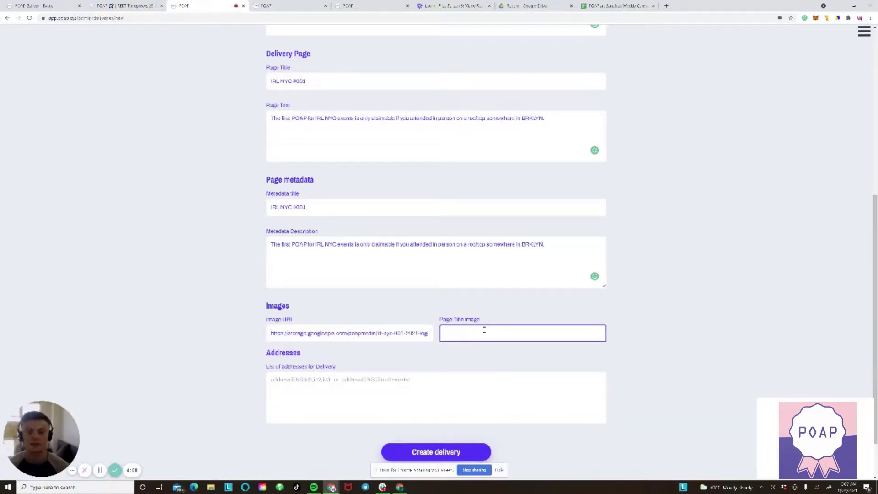
{"action": "left_click", "coordinate": [500, 415]}
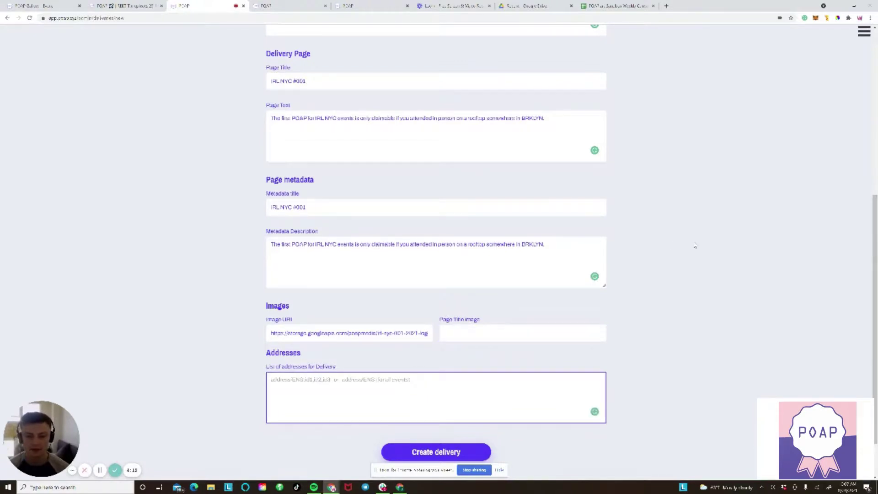
{"action": "scroll", "coordinate": [768, 196], "scroll_direction": "down", "scroll_amount": 1}
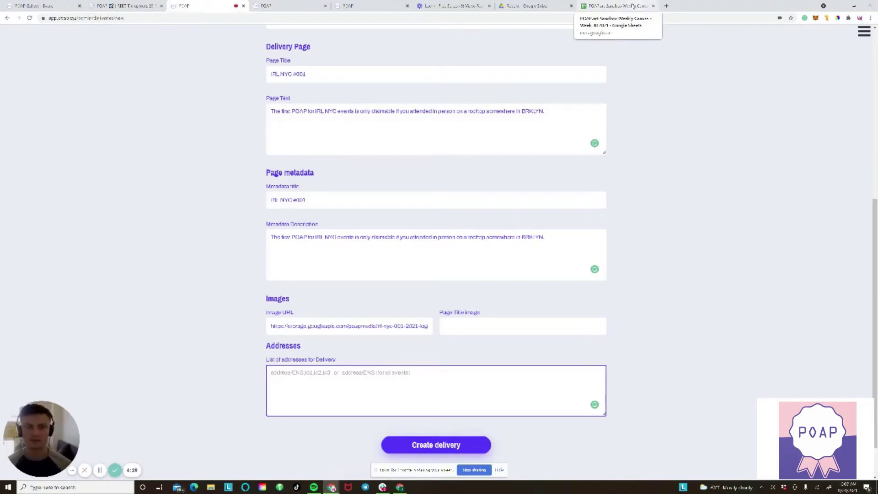
Copy the column B wallet addresses from Google Sheets, widening the column slightly.
{"action": "left_click", "coordinate": [632, 6]}
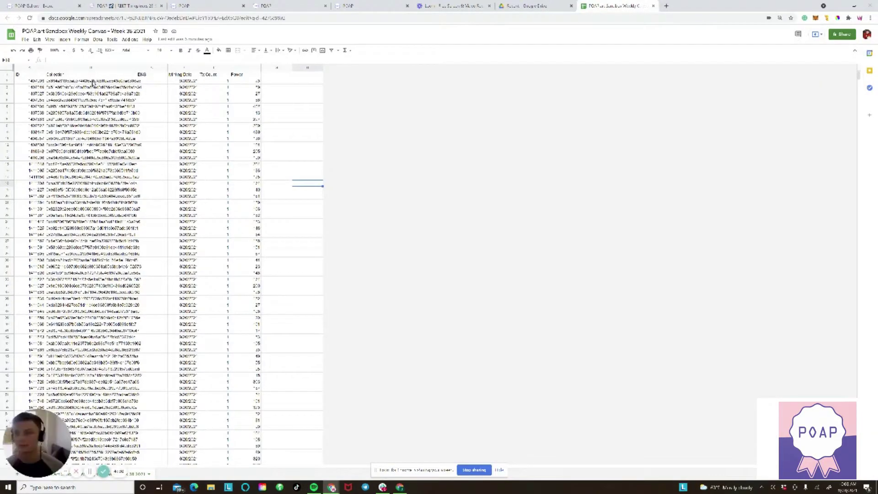
{"action": "left_click_drag", "start_coordinate": [92, 80], "coordinate": [90, 360]}
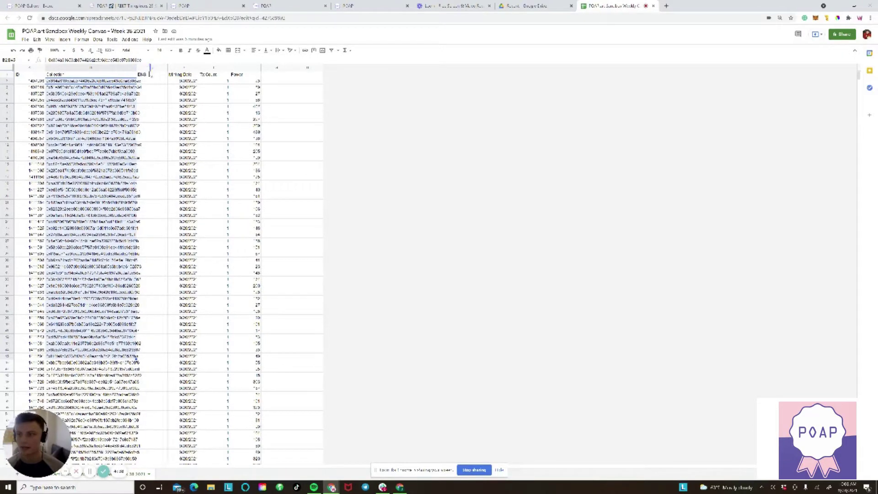
{"action": "left_click_drag", "start_coordinate": [150, 70], "coordinate": [151, 73]}
{"action": "key", "text": "ctrl+c"}
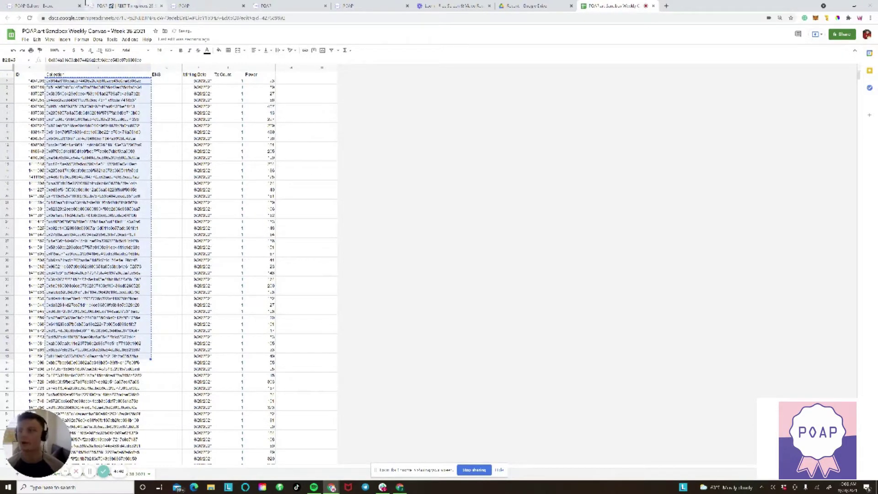
Paste the wallet addresses into the delivery's Addresses list.
{"action": "left_click", "coordinate": [212, 9]}
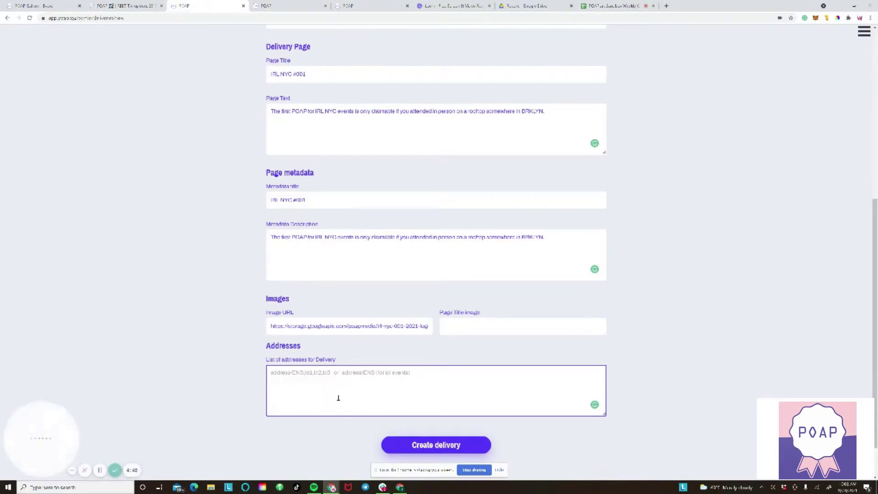
{"action": "key", "text": "ctrl+v"}
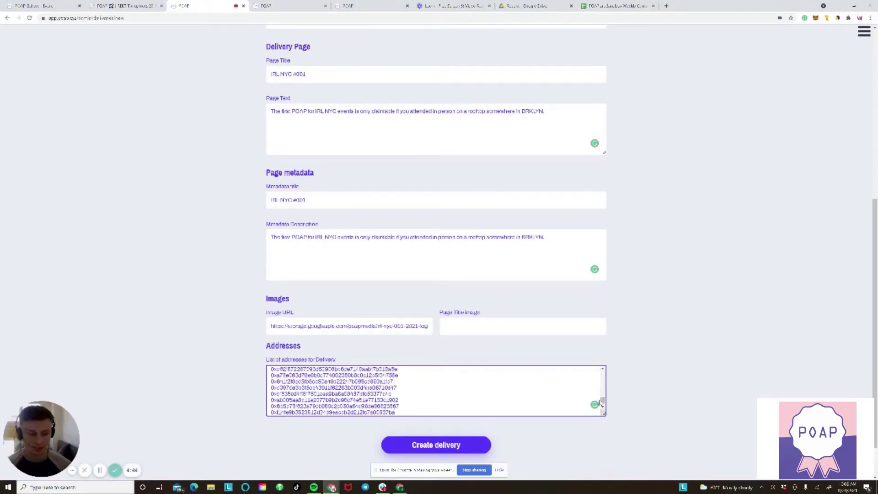
{"action": "mouse_move", "coordinate": [603, 401]}
{"action": "left_mouse_down"}
{"action": "mouse_move", "coordinate": [606, 368]}
{"action": "mouse_move", "coordinate": [612, 459]}
{"action": "left_mouse_up"}
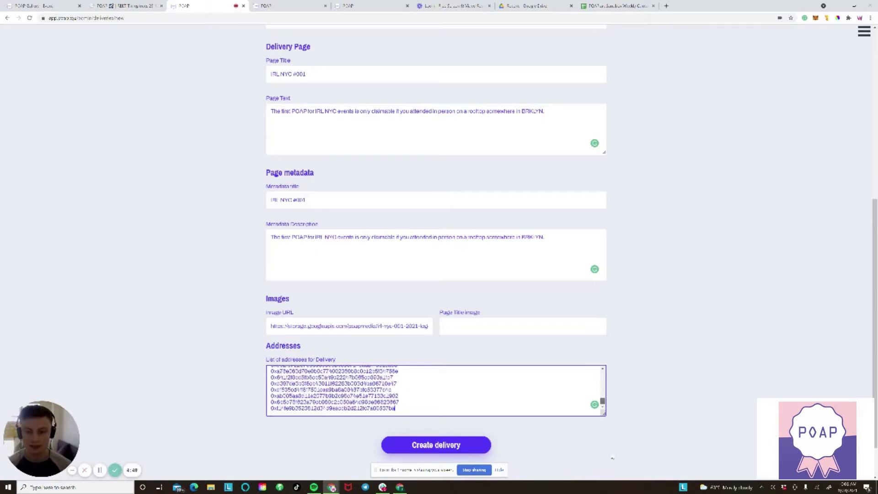
{"action": "left_click_drag", "start_coordinate": [603, 401], "coordinate": [608, 326]}
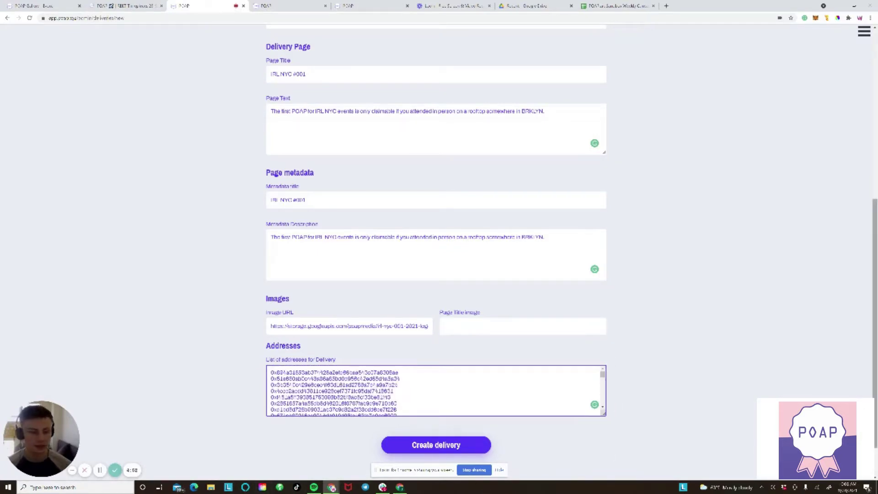
{"action": "mouse_move", "coordinate": [873, 389]}
{"action": "left_mouse_down"}
{"action": "mouse_move", "coordinate": [874, 220]}
{"action": "mouse_move", "coordinate": [875, 256]}
{"action": "left_mouse_up"}
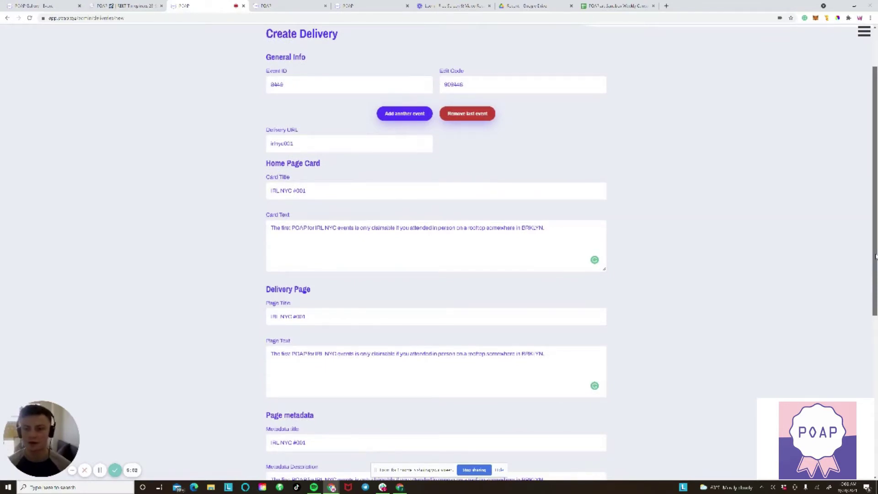
{"action": "left_click_drag", "start_coordinate": [875, 256], "coordinate": [869, 396]}
Submit the Create Delivery form so IRL NYC #001 is created and its Edit Delivery page loads.
{"action": "left_click", "coordinate": [272, 237]}
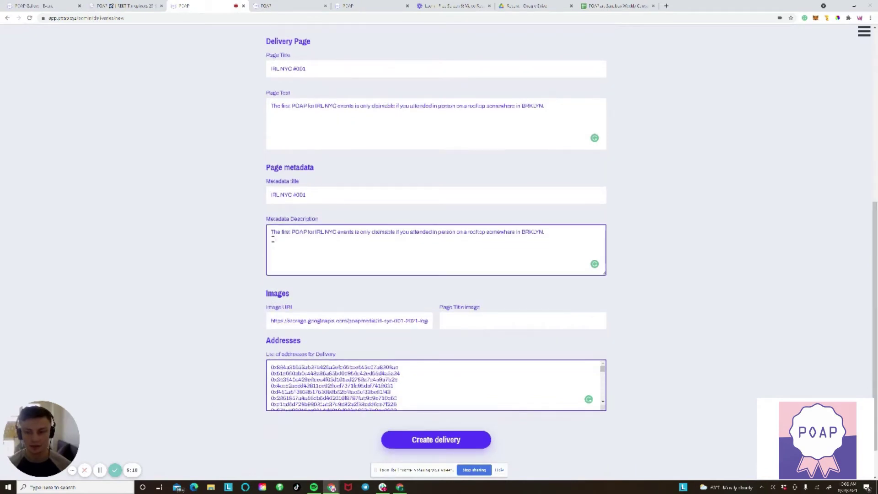
{"action": "left_click", "coordinate": [450, 444]}
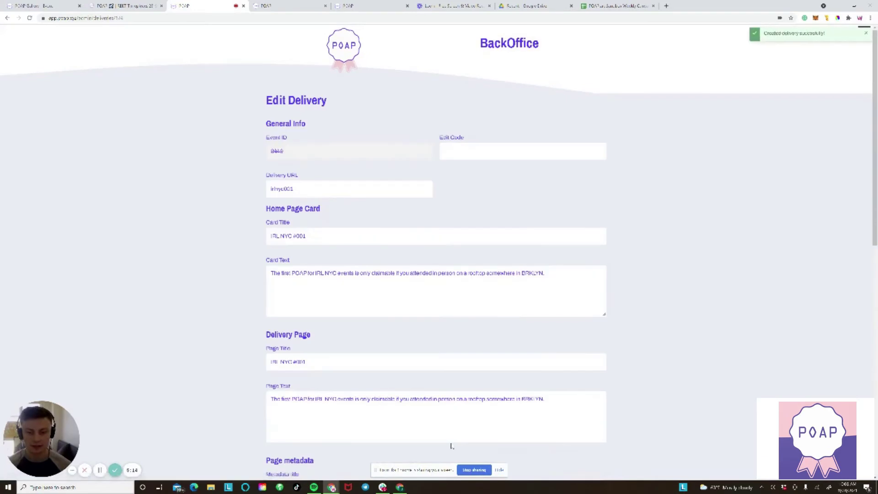